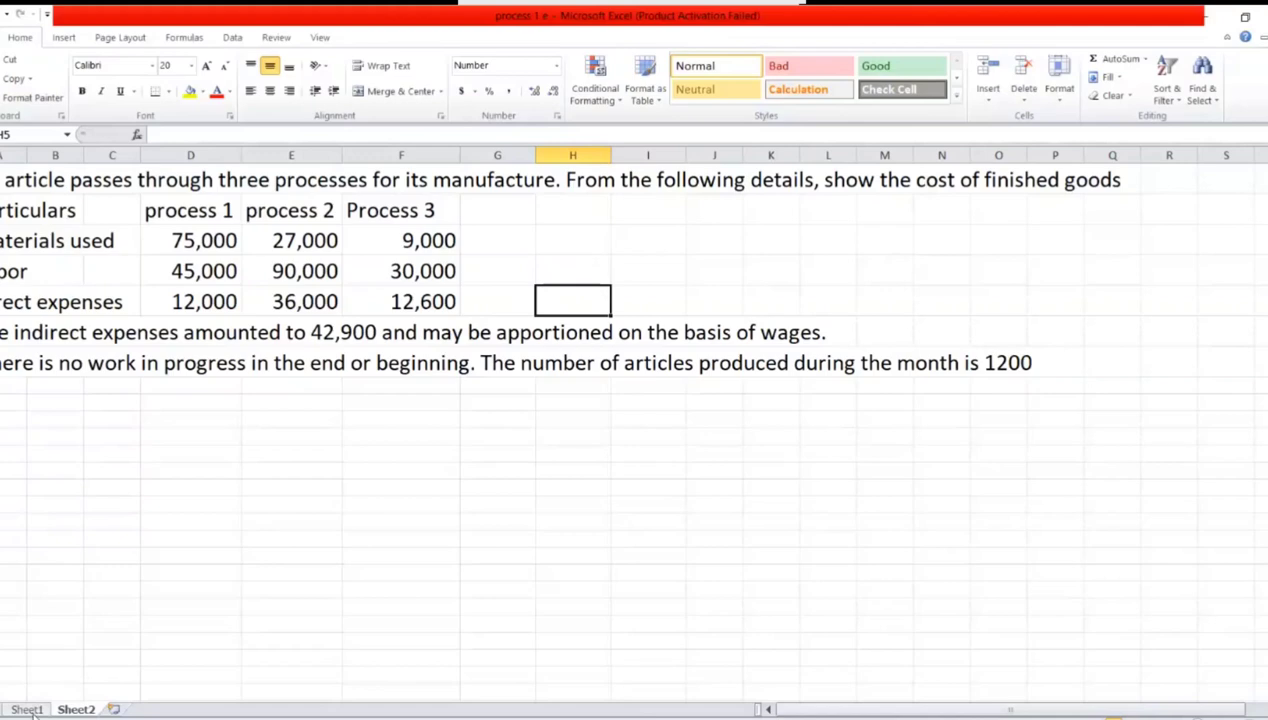
Move from the problem statement on Sheet2 to Sheet1 with the empty Process 1, 2 and 3 accounts
{"action": "key", "text": "ctrl+Page_Up"}
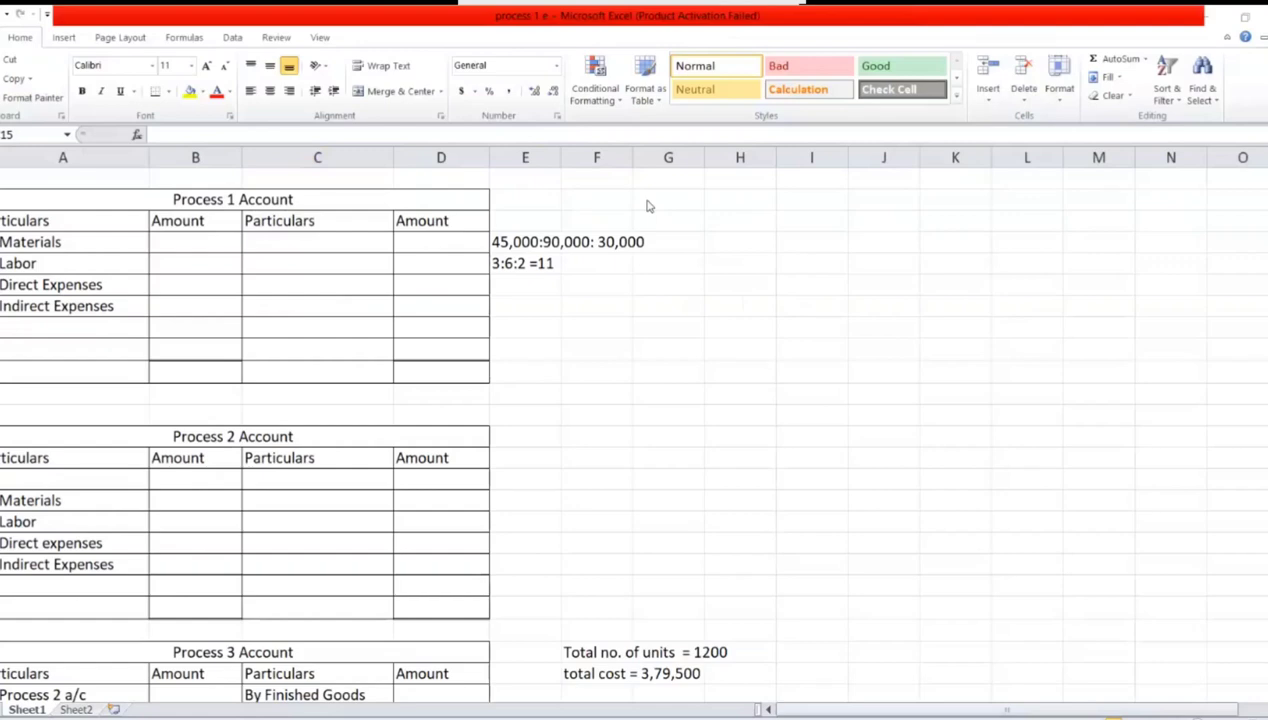
Clear the old wages ratio and 3:6:2 notes in E4:E5 beside Process 1
{"action": "left_click", "coordinate": [506, 238]}
{"action": "key", "text": "Delete"}
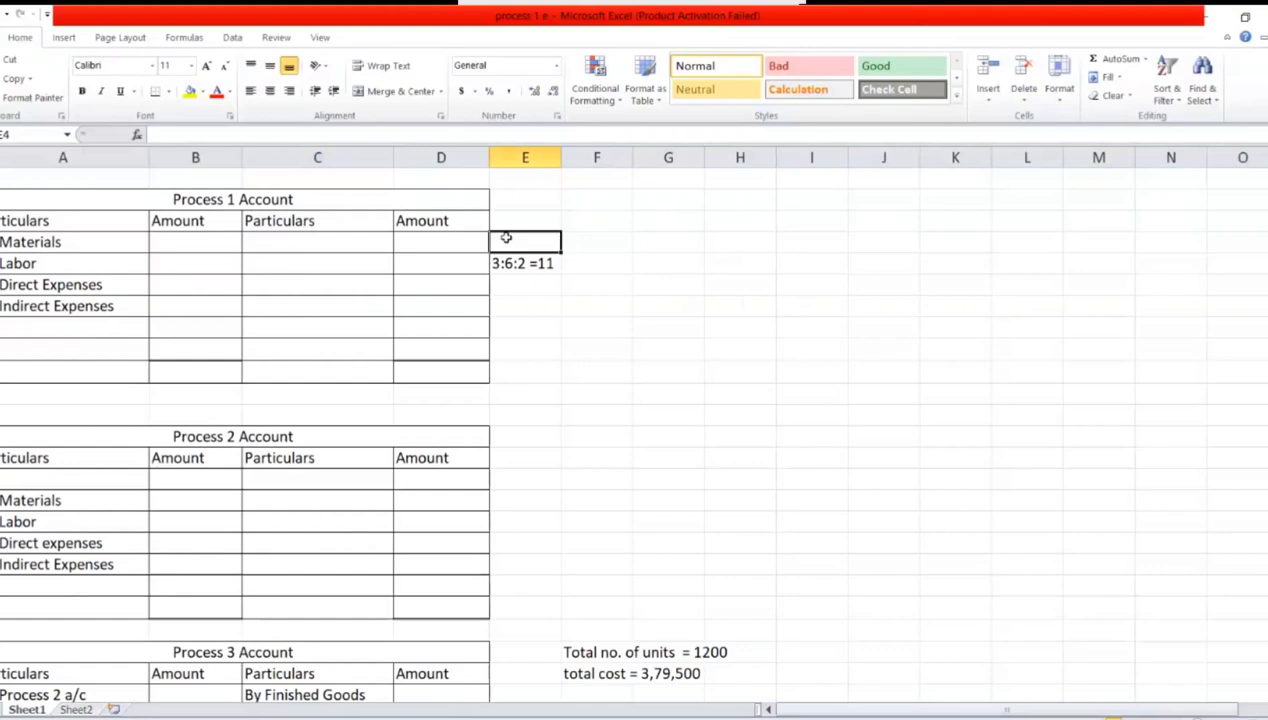
{"action": "key", "text": "Down"}
{"action": "key", "text": "Delete"}
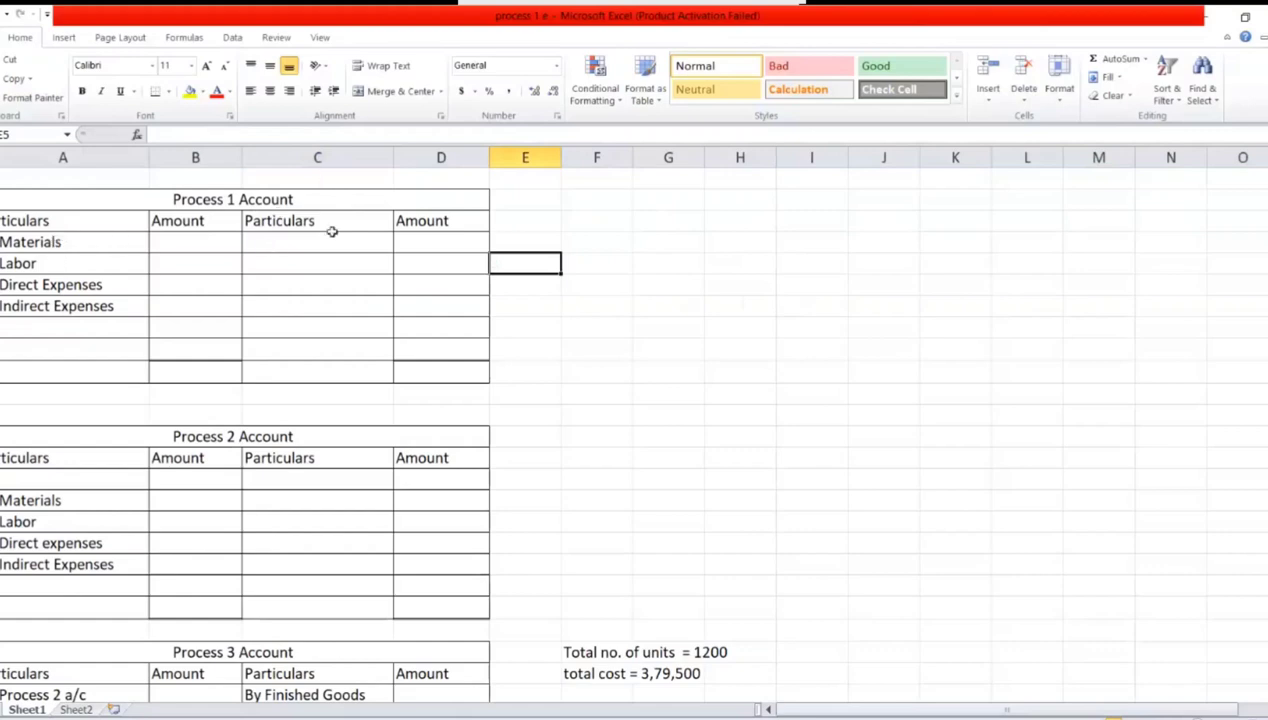
Enter Process 1 amounts: Materials 75,000, Labor 45,000, Direct Expenses 12,000
{"action": "left_click", "coordinate": [217, 244]}
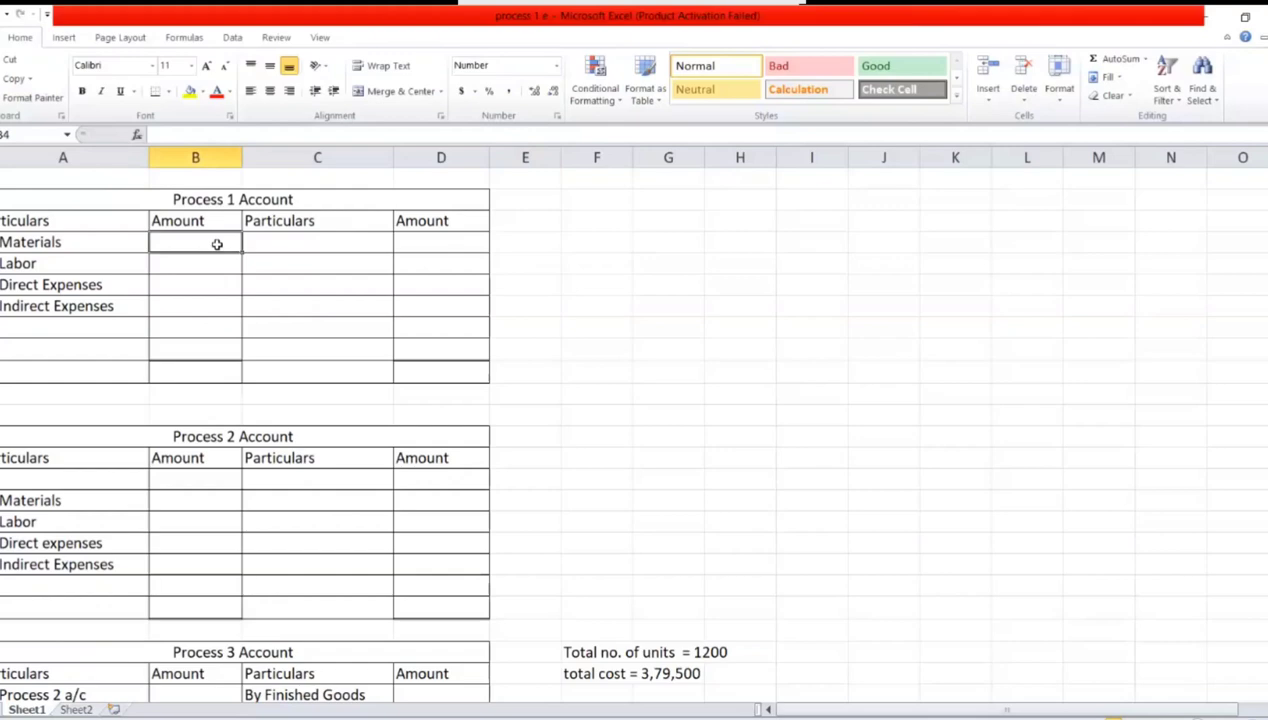
{"action": "type", "text": "75"}
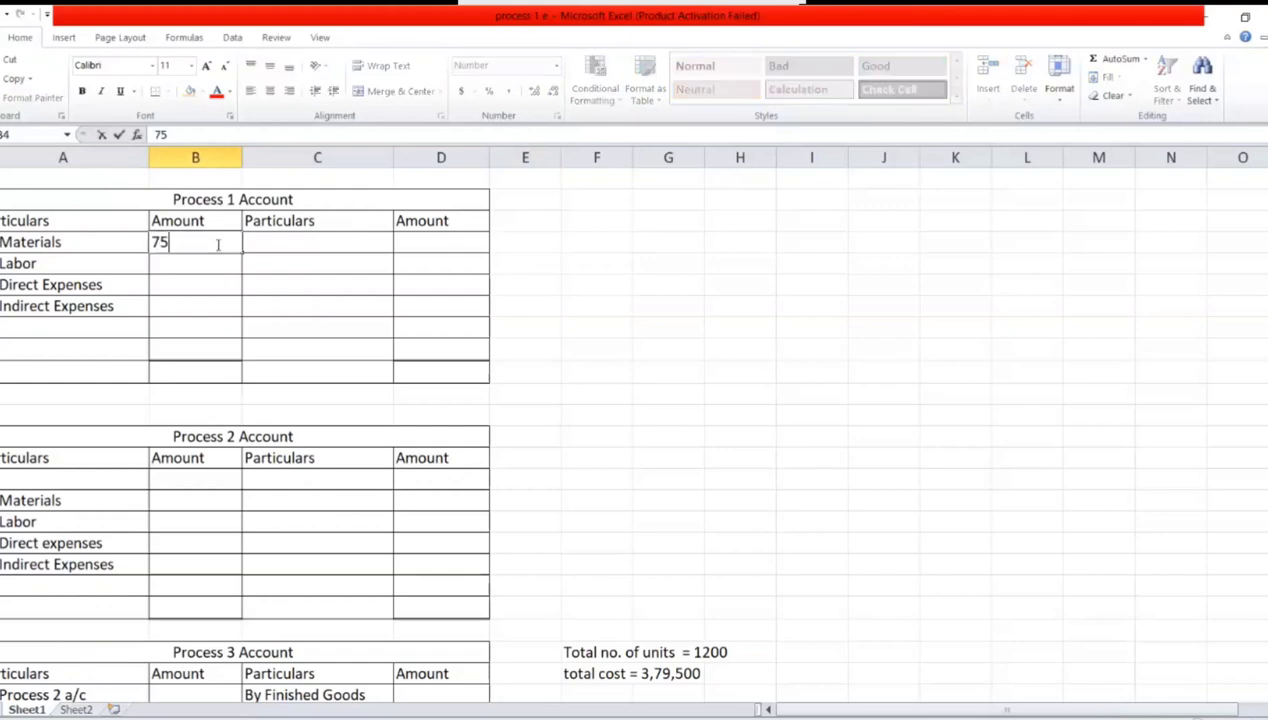
{"action": "type", "text": ",000"}
{"action": "key", "text": "Return"}
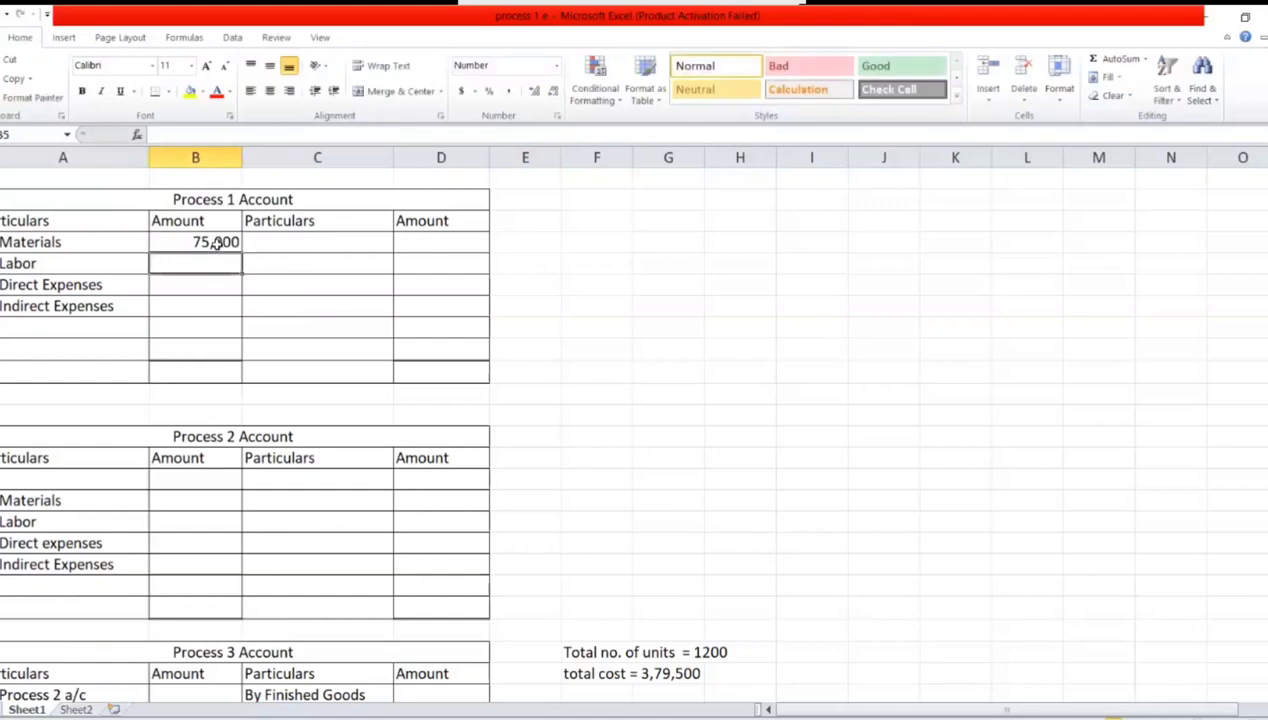
{"action": "type", "text": "45,000"}
{"action": "key", "text": "Return"}
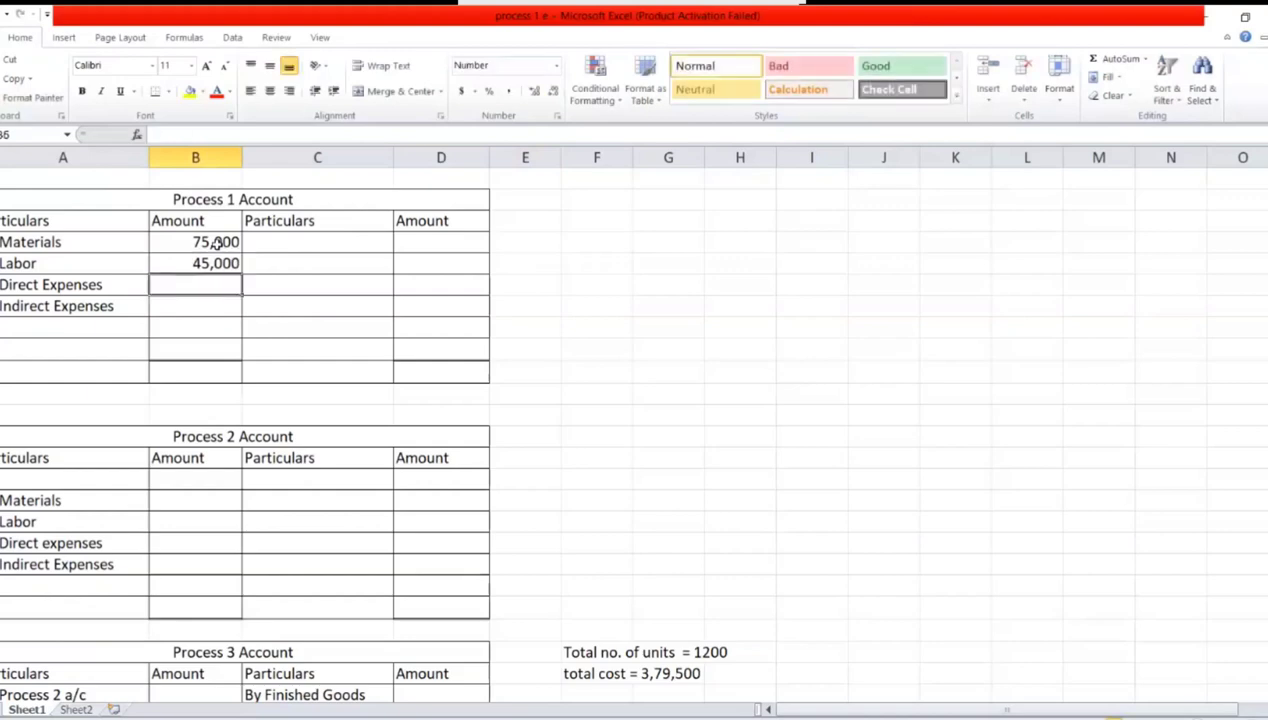
{"action": "type", "text": "12,000"}
{"action": "key", "text": "Return"}
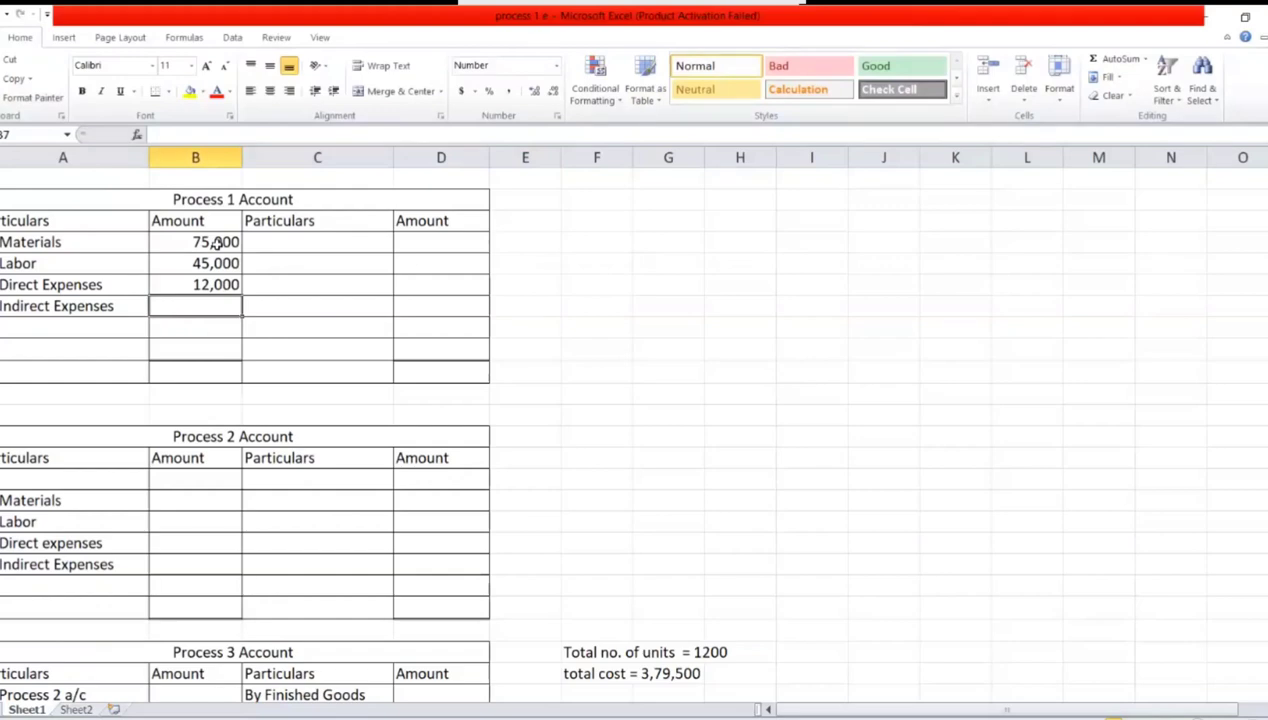
Delete the Total no. of units and total cost notes in F23:F24
{"action": "left_click", "coordinate": [576, 652]}
{"action": "key", "text": "Delete"}
{"action": "key", "text": "Down"}
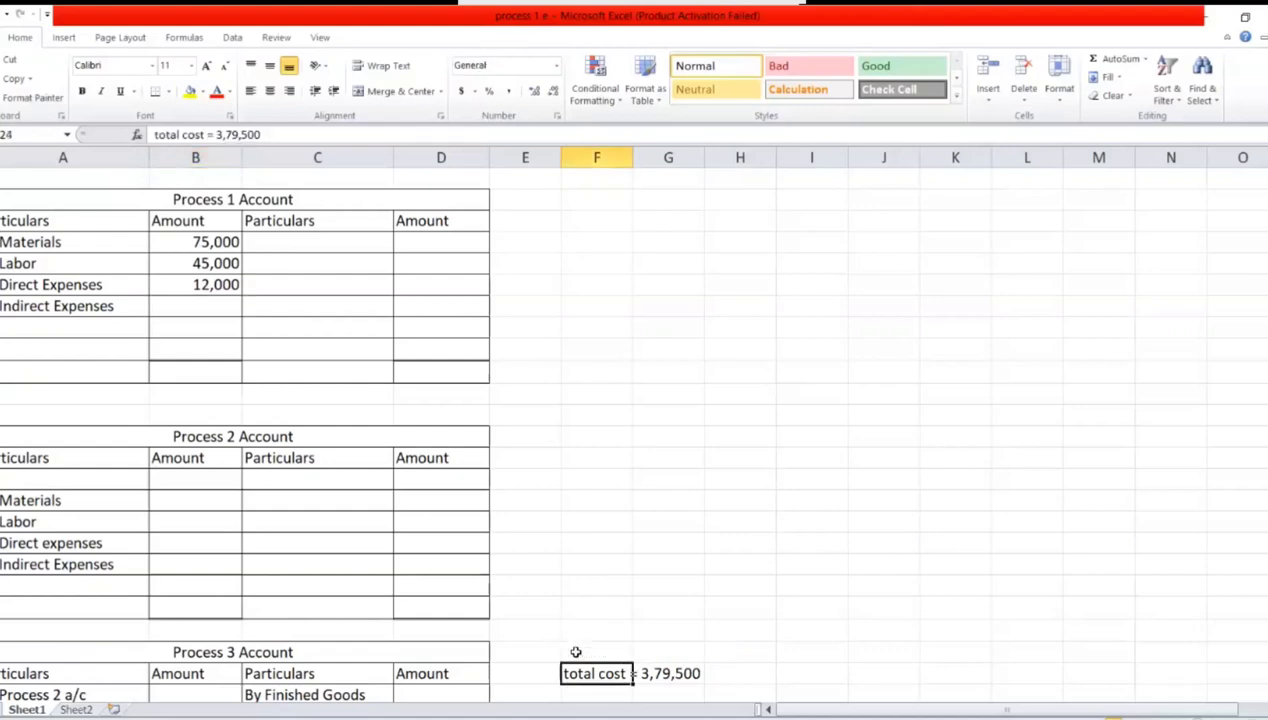
{"action": "key", "text": "Delete"}
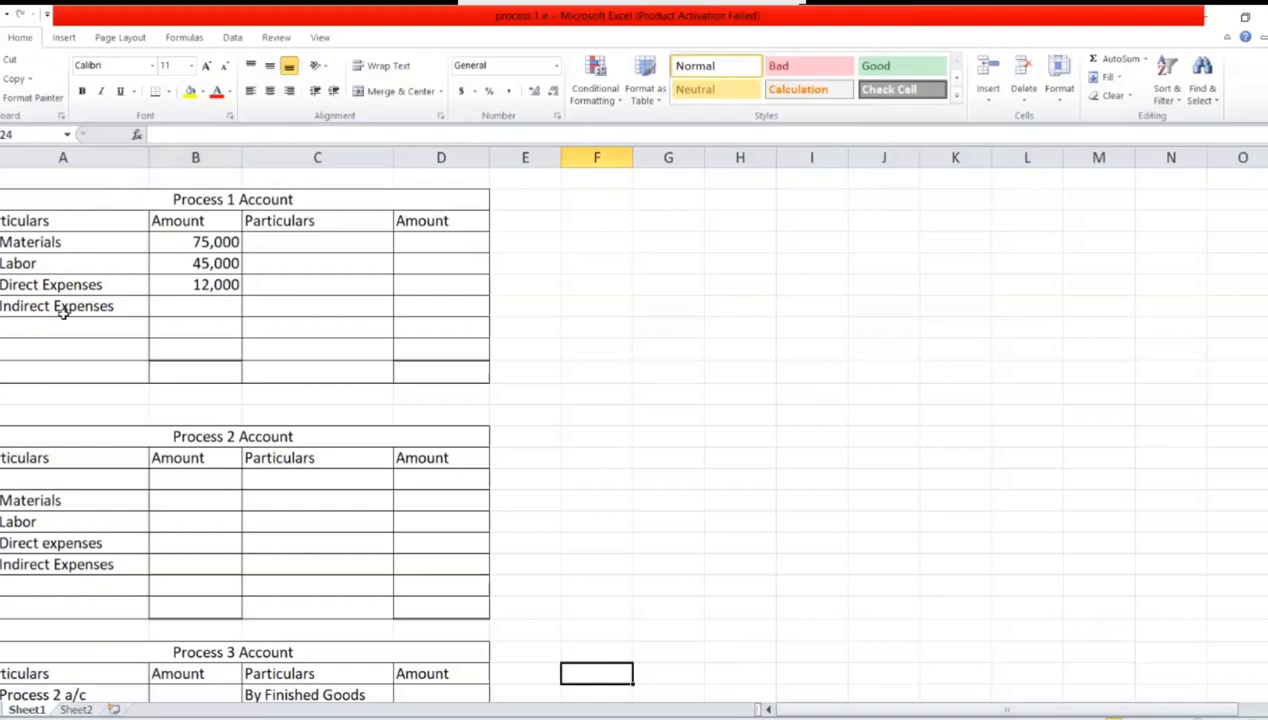
Enter wages 45,000, 90,000 and 30,000 across E5:G5
{"action": "left_click", "coordinate": [537, 248]}
{"action": "left_click", "coordinate": [533, 266]}
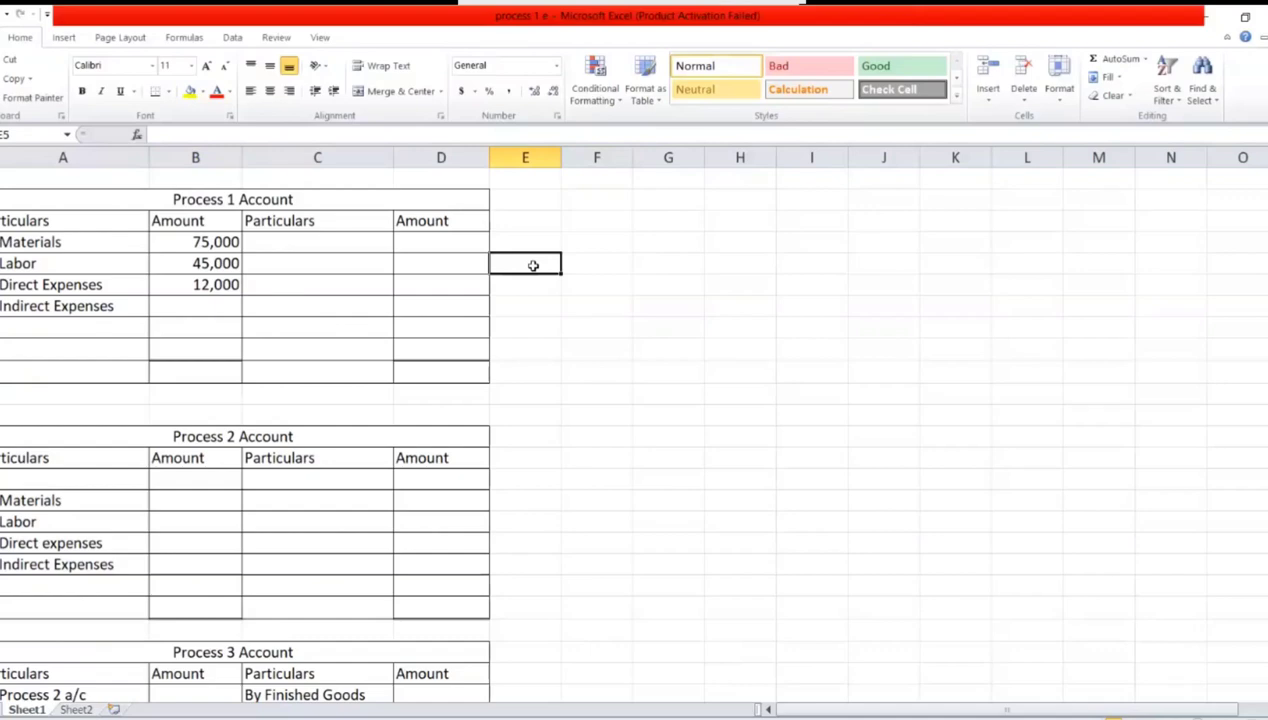
{"action": "type", "text": "45,000"}
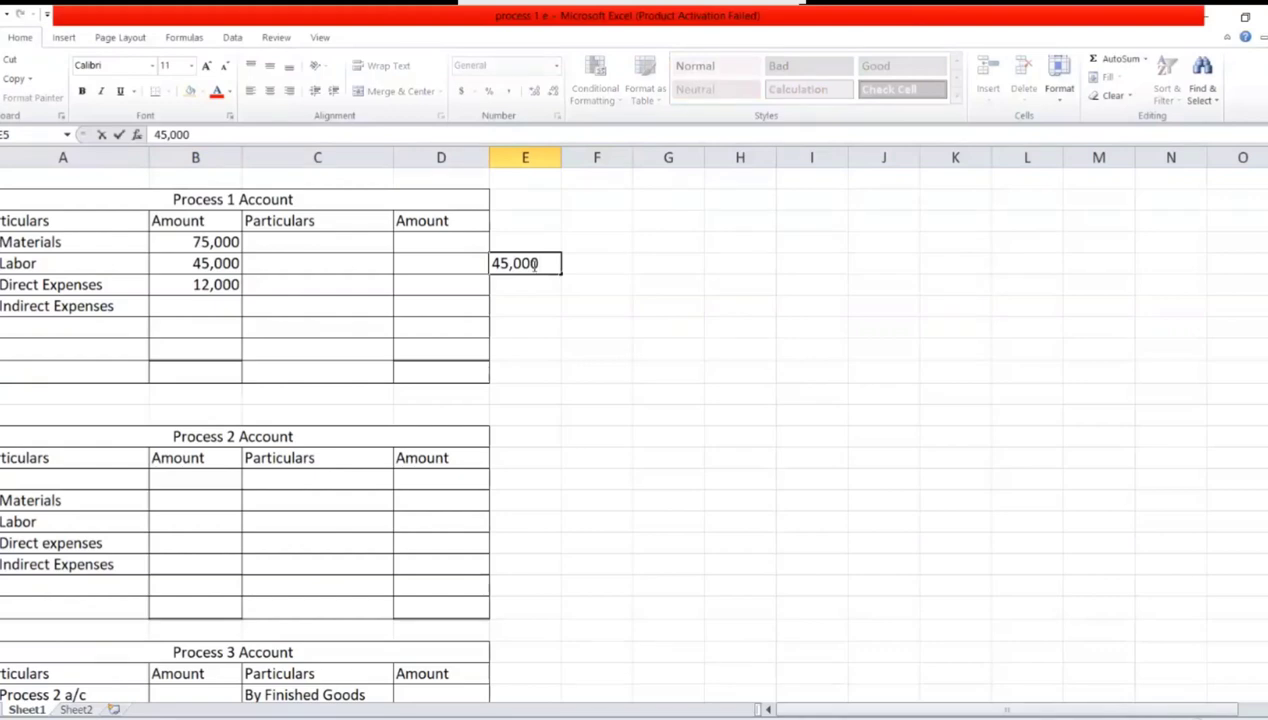
{"action": "key", "text": "Tab"}
{"action": "type", "text": "90,000"}
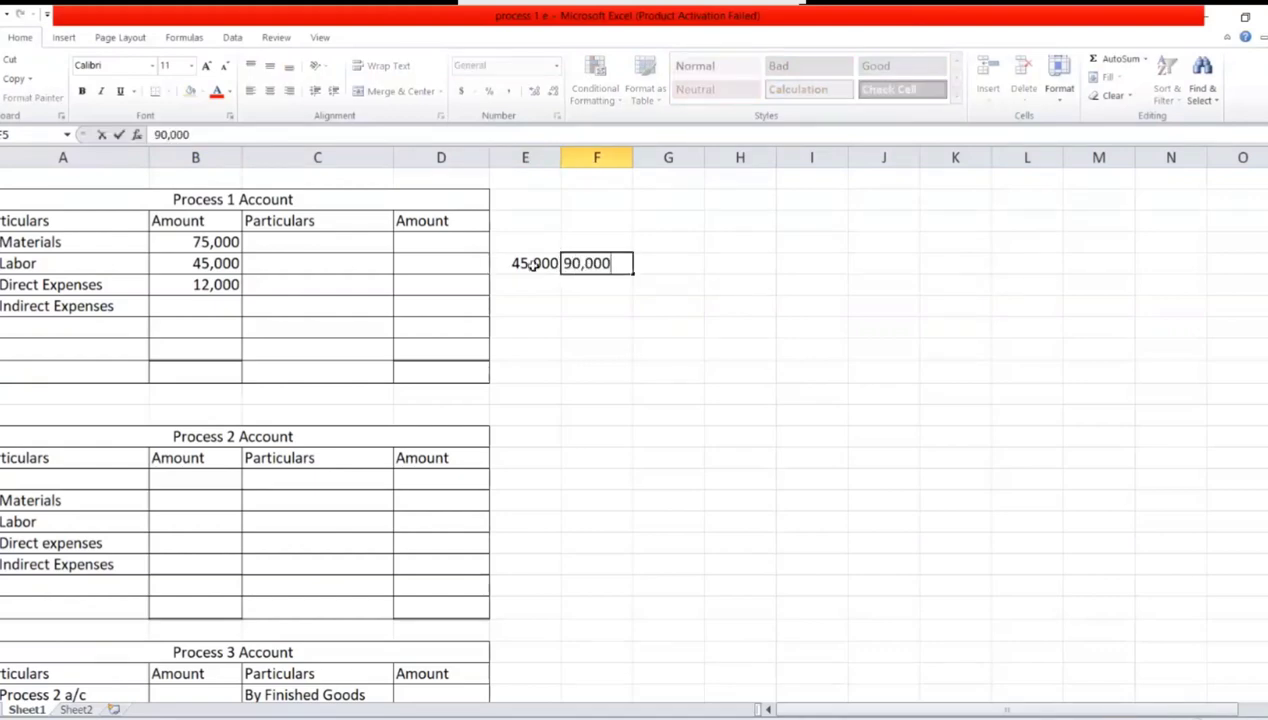
{"action": "key", "text": "Tab"}
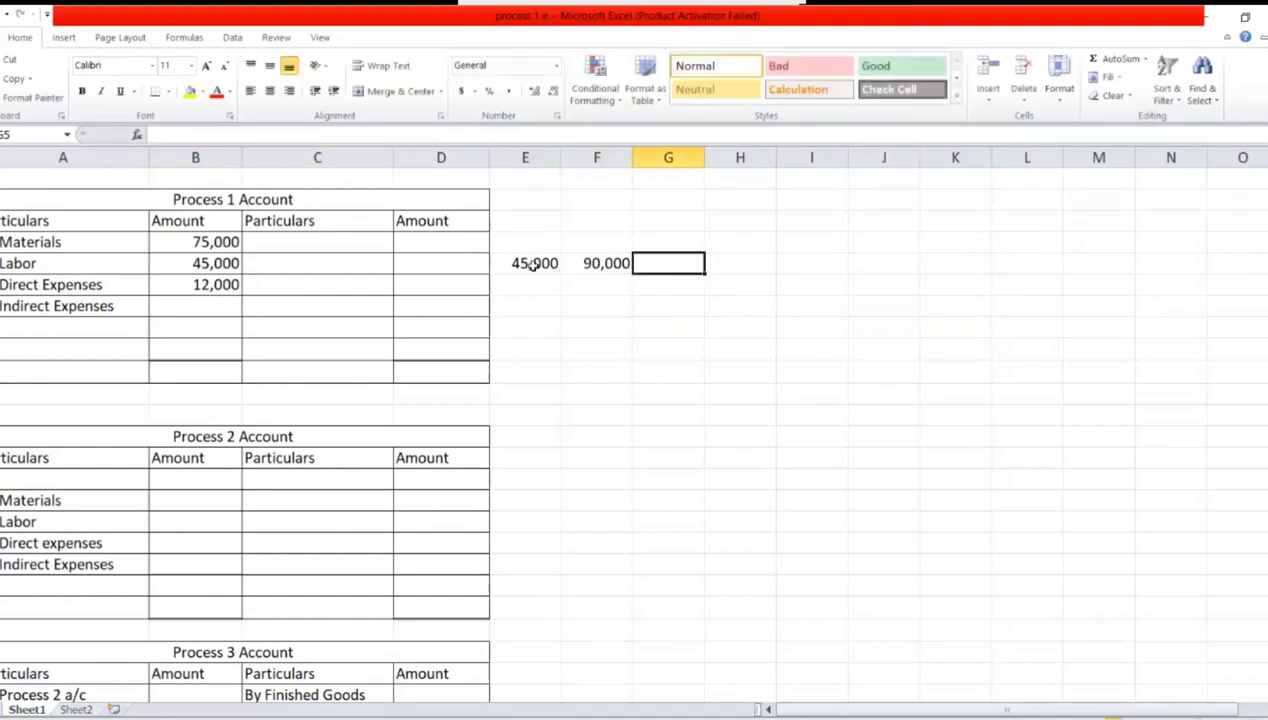
{"action": "type", "text": "30,000"}
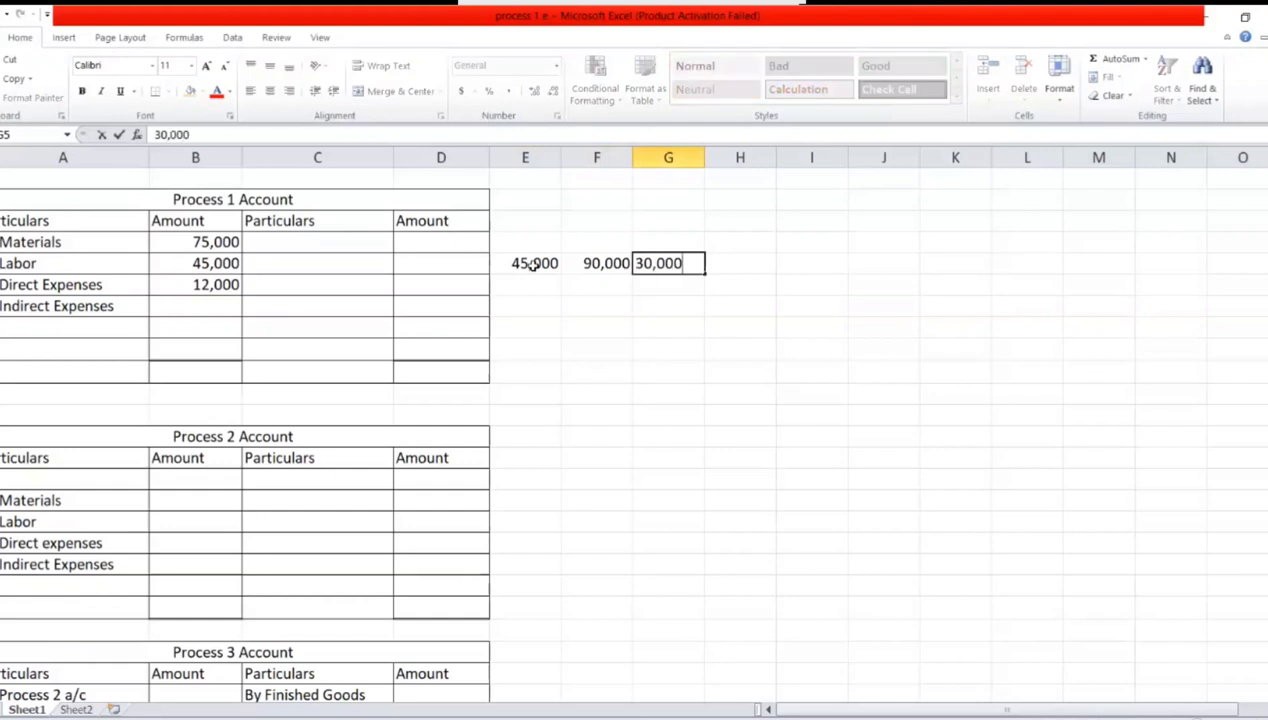
{"action": "key", "text": "Return"}
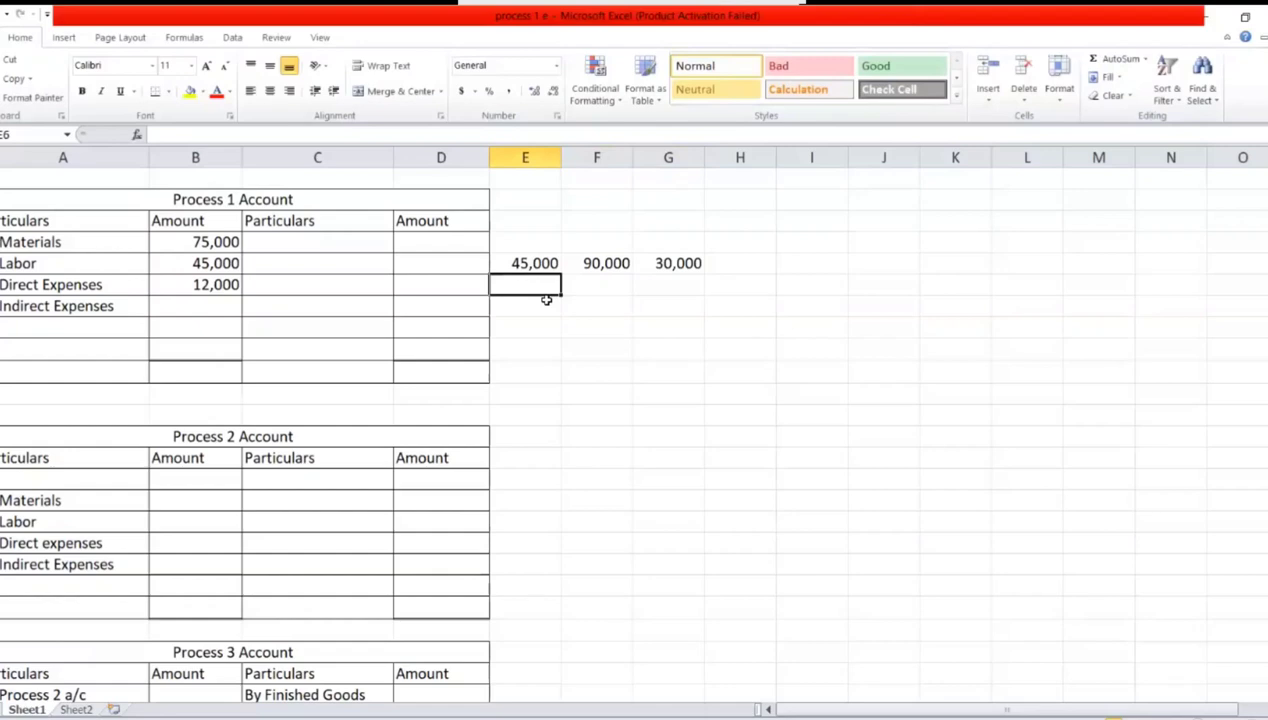
Enter the wage ratios 3, 6 and 2 in the row below the wages
{"action": "type", "text": "3"}
{"action": "key", "text": "Tab"}
{"action": "type", "text": "6"}
{"action": "key", "text": "Tab"}
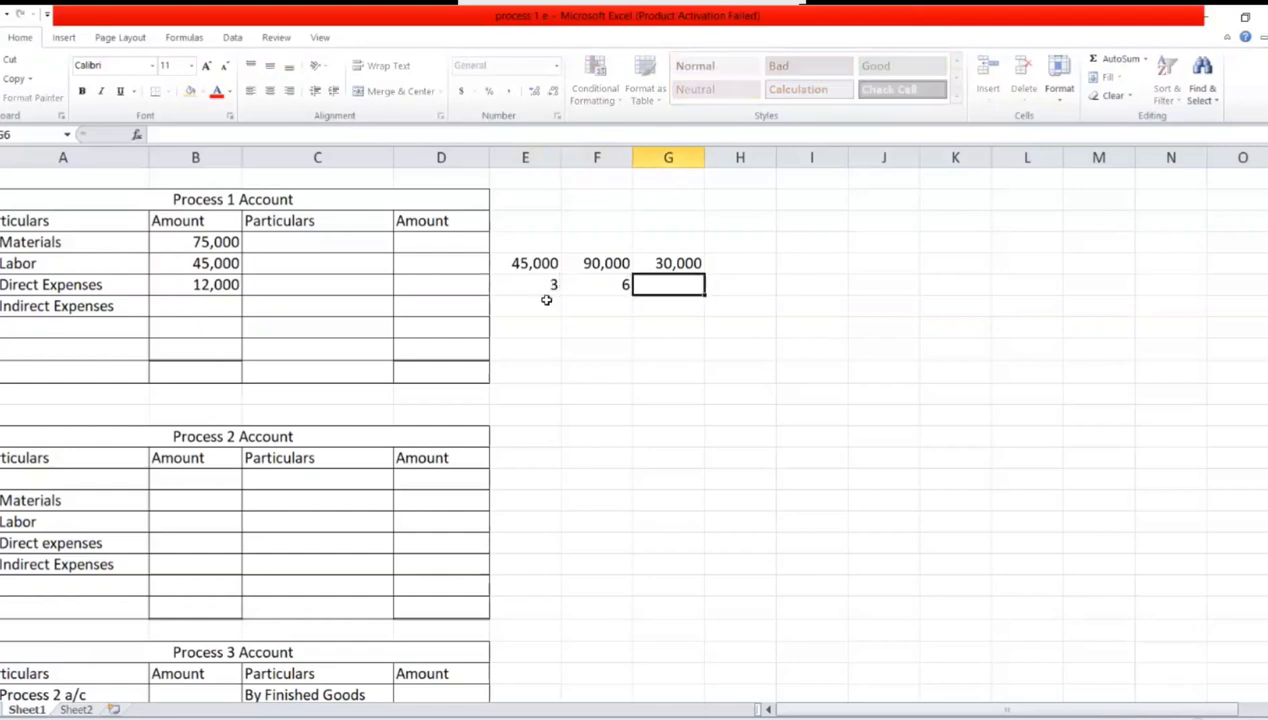
{"action": "type", "text": "2"}
{"action": "key", "text": "Tab"}
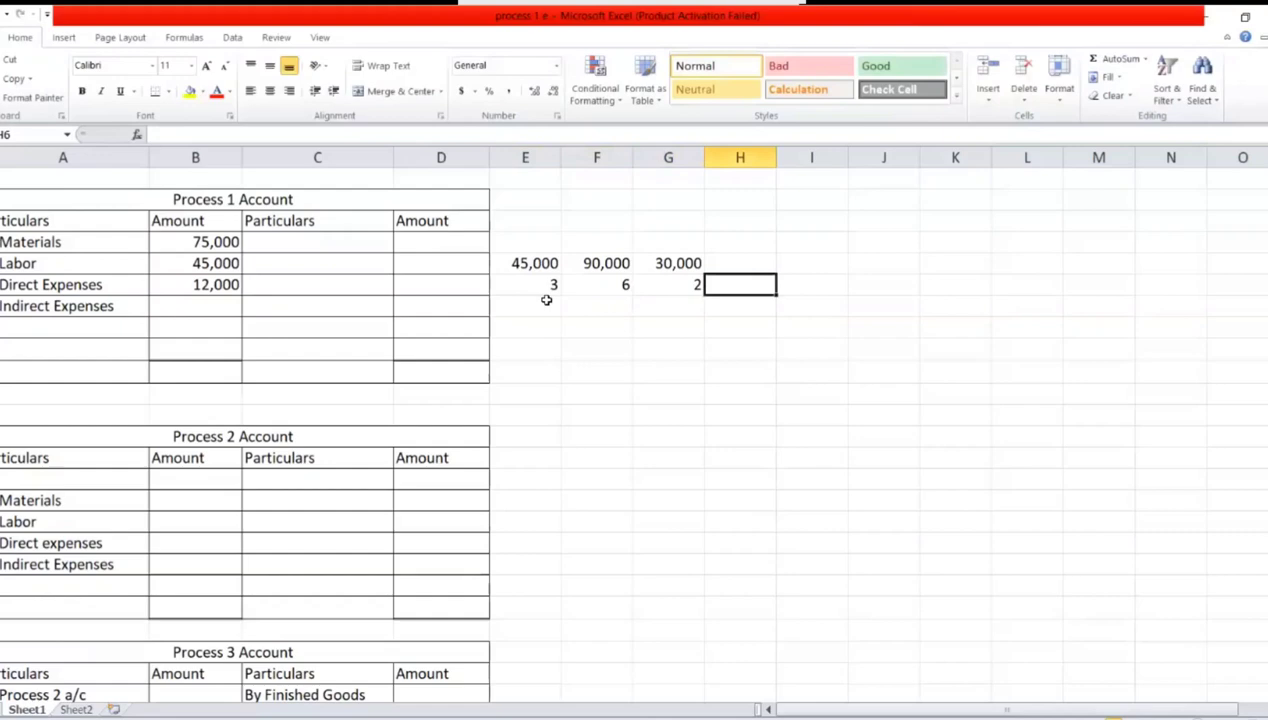
Add the note '3+6+2=11' in E7 and check the ratio values
{"action": "left_click", "coordinate": [537, 315]}
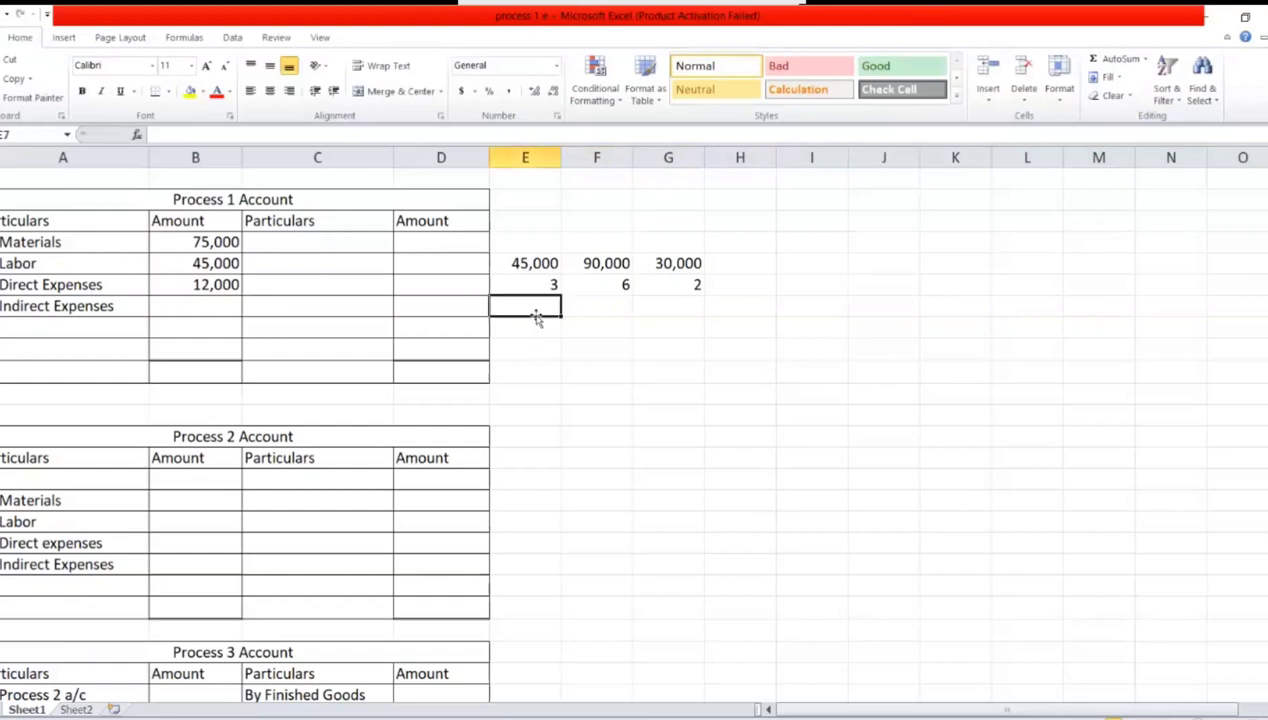
{"action": "type", "text": "3+6+2=11"}
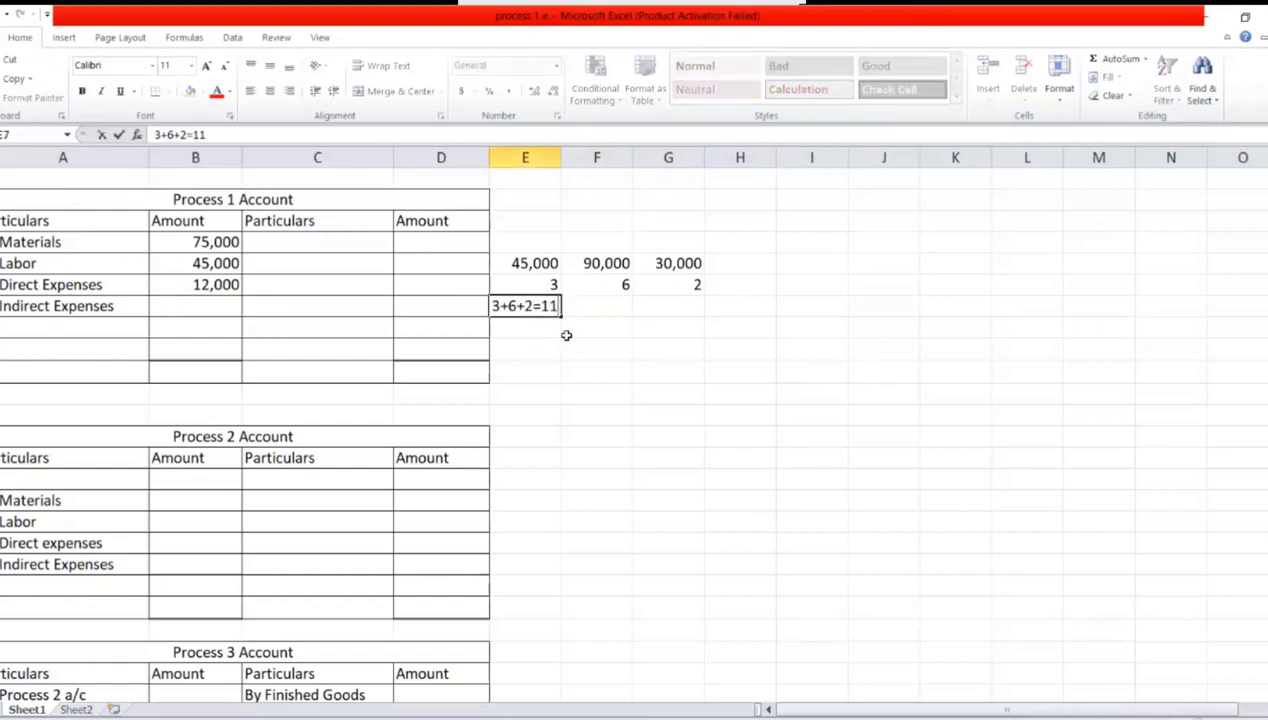
{"action": "left_click", "coordinate": [566, 333]}
{"action": "left_click", "coordinate": [536, 286]}
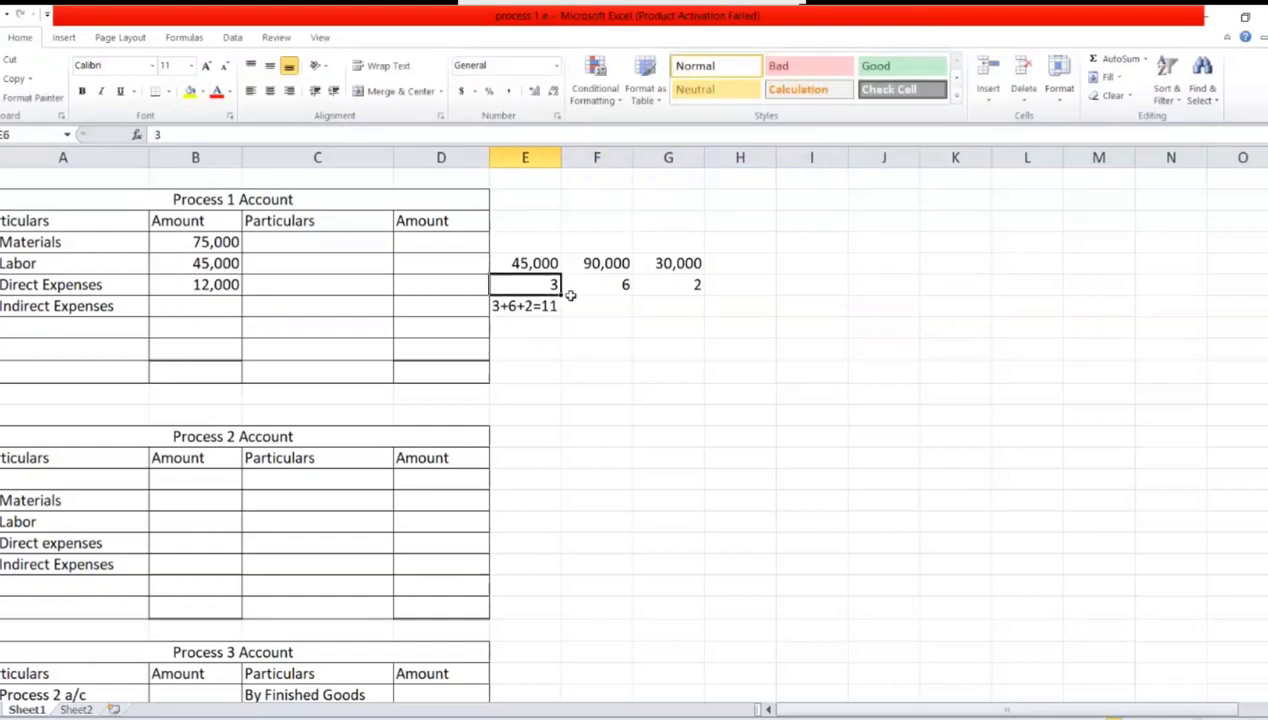
{"action": "left_click", "coordinate": [587, 287]}
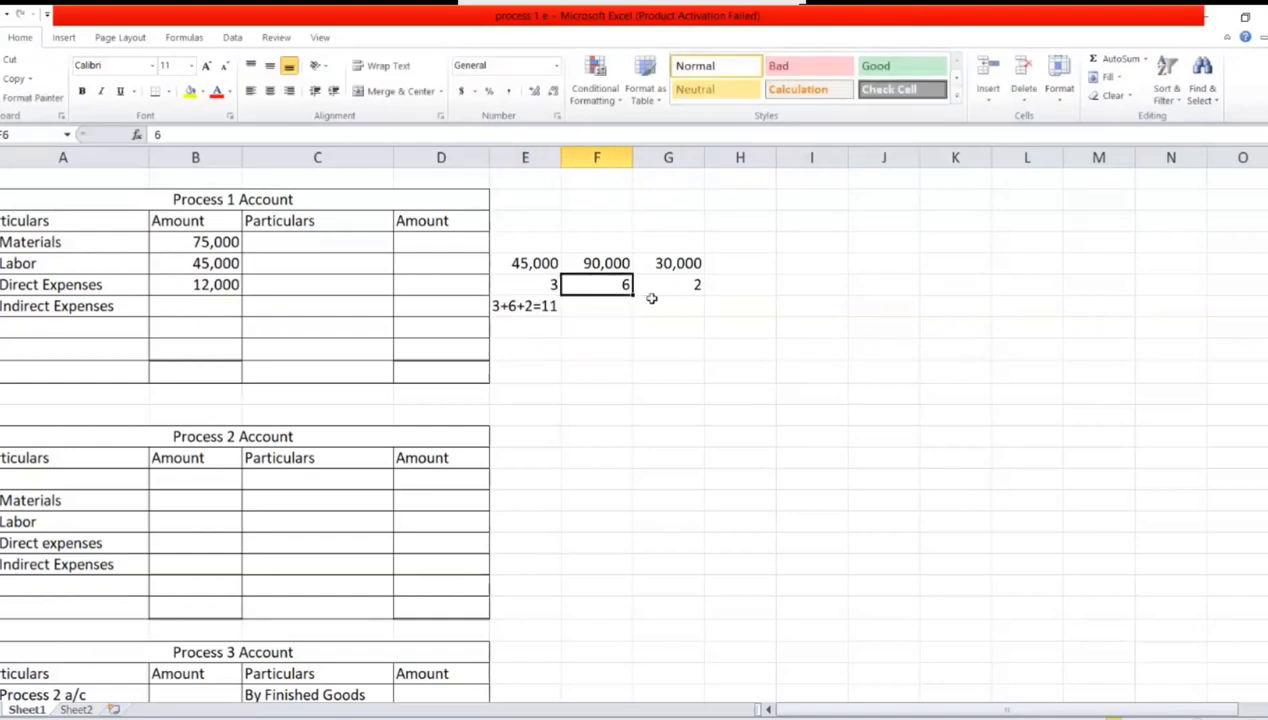
{"action": "left_click", "coordinate": [661, 292]}
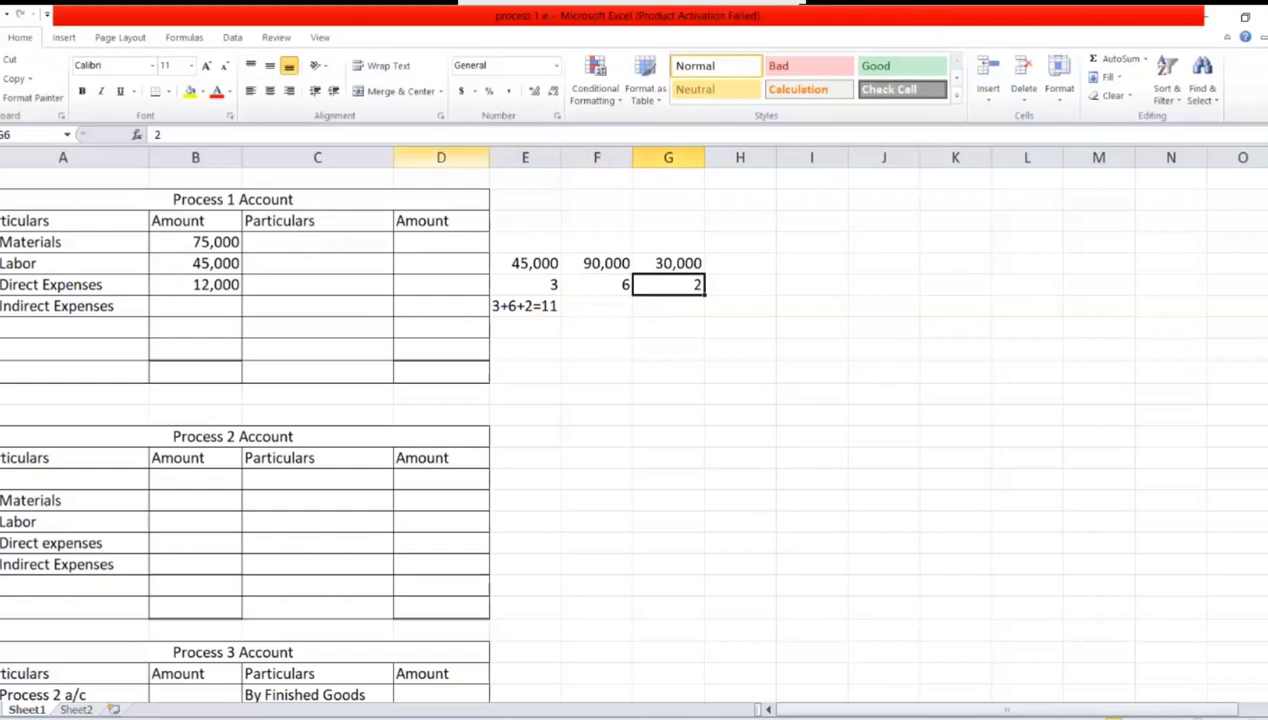
{"action": "left_click", "coordinate": [29, 328]}
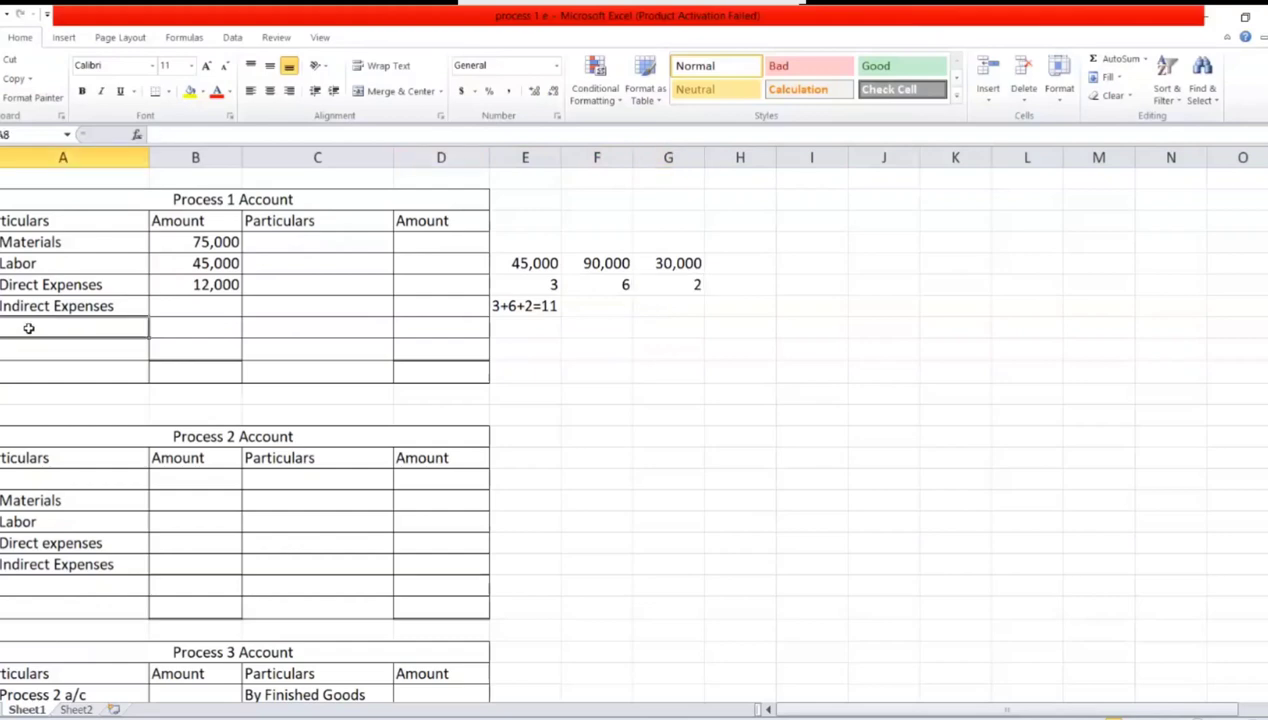
Add the working note '42,900x 3/11' and set Process 1 Indirect Expenses to 11,700
{"action": "type", "text": "42,900"}
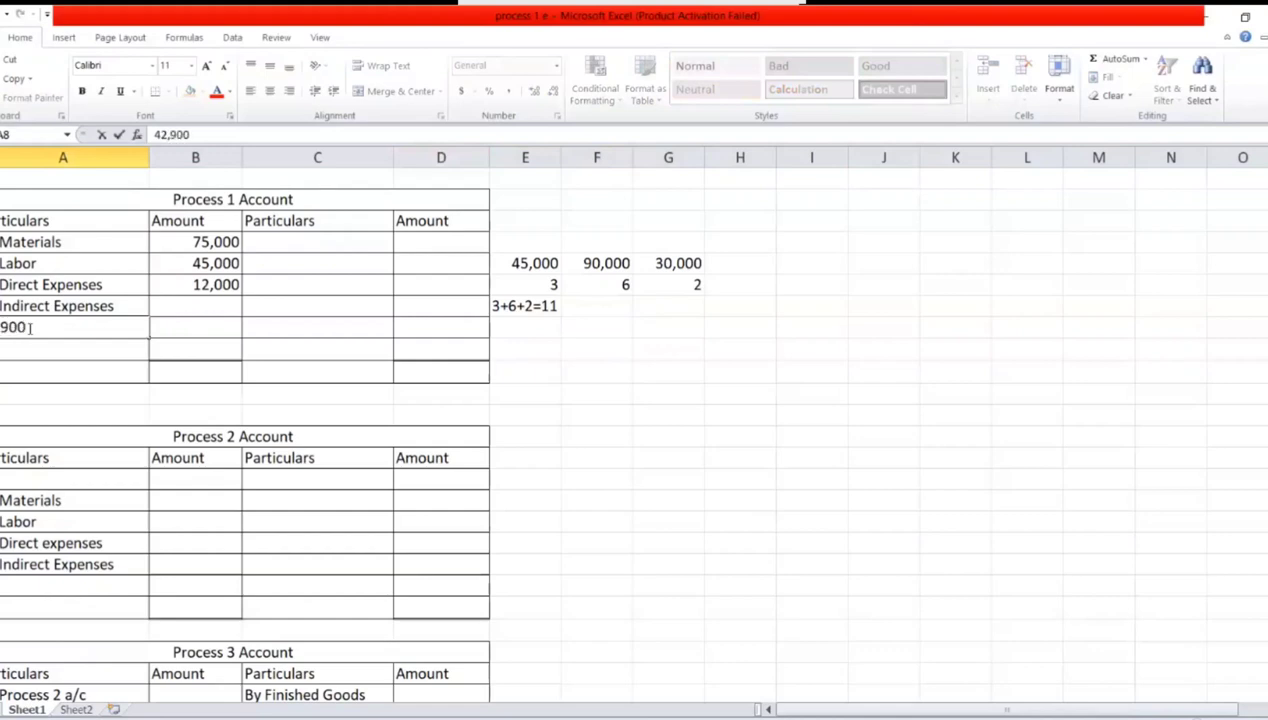
{"action": "type", "text": "x 3/11"}
{"action": "left_click", "coordinate": [201, 307]}
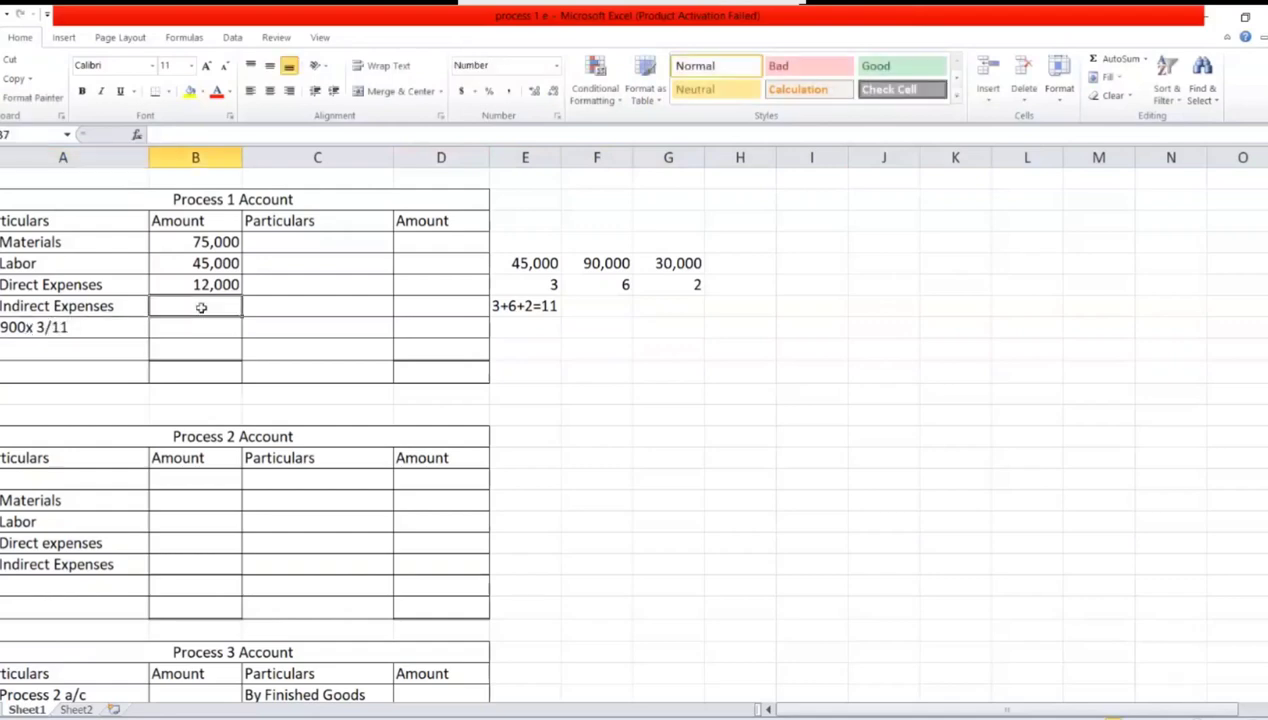
{"action": "type", "text": "11,700"}
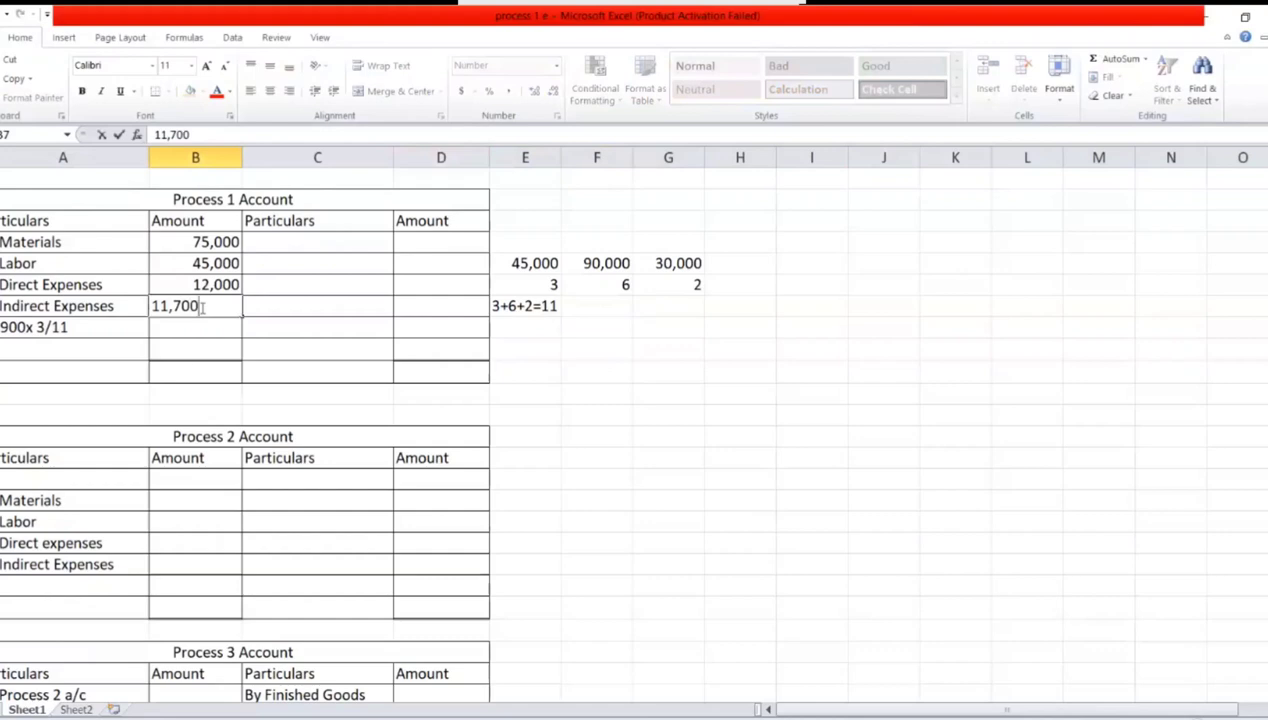
{"action": "left_click", "coordinate": [196, 374]}
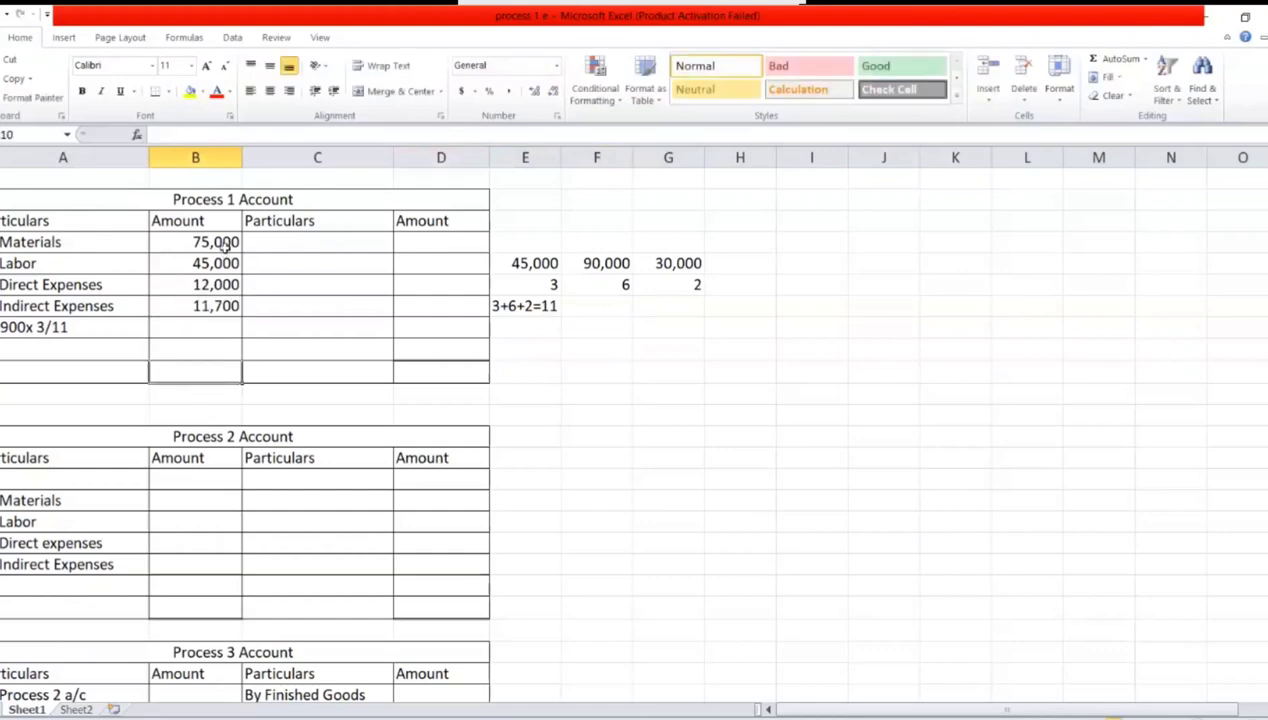
AutoSum the Process 1 debit amounts to 143,700 and enter 1,43,700 as the credit total
{"action": "left_click_drag", "start_coordinate": [226, 246], "coordinate": [222, 351]}
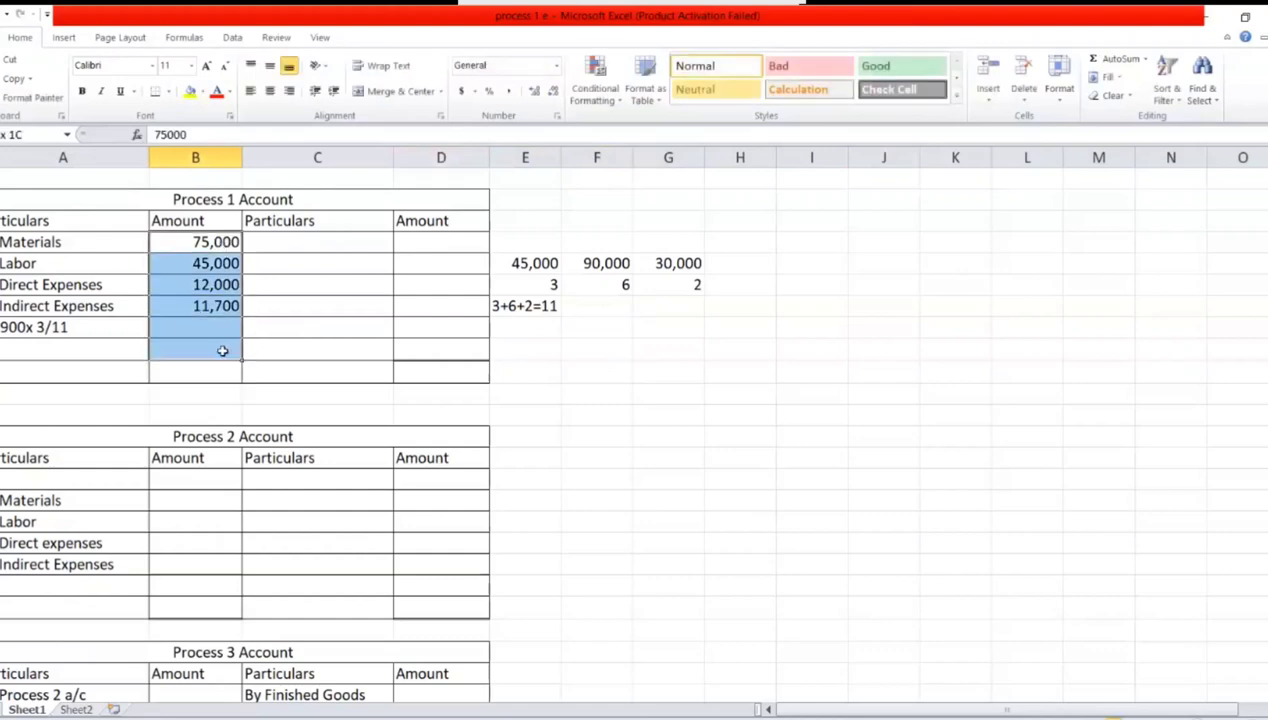
{"action": "left_click", "coordinate": [1115, 60]}
{"action": "left_click", "coordinate": [481, 348]}
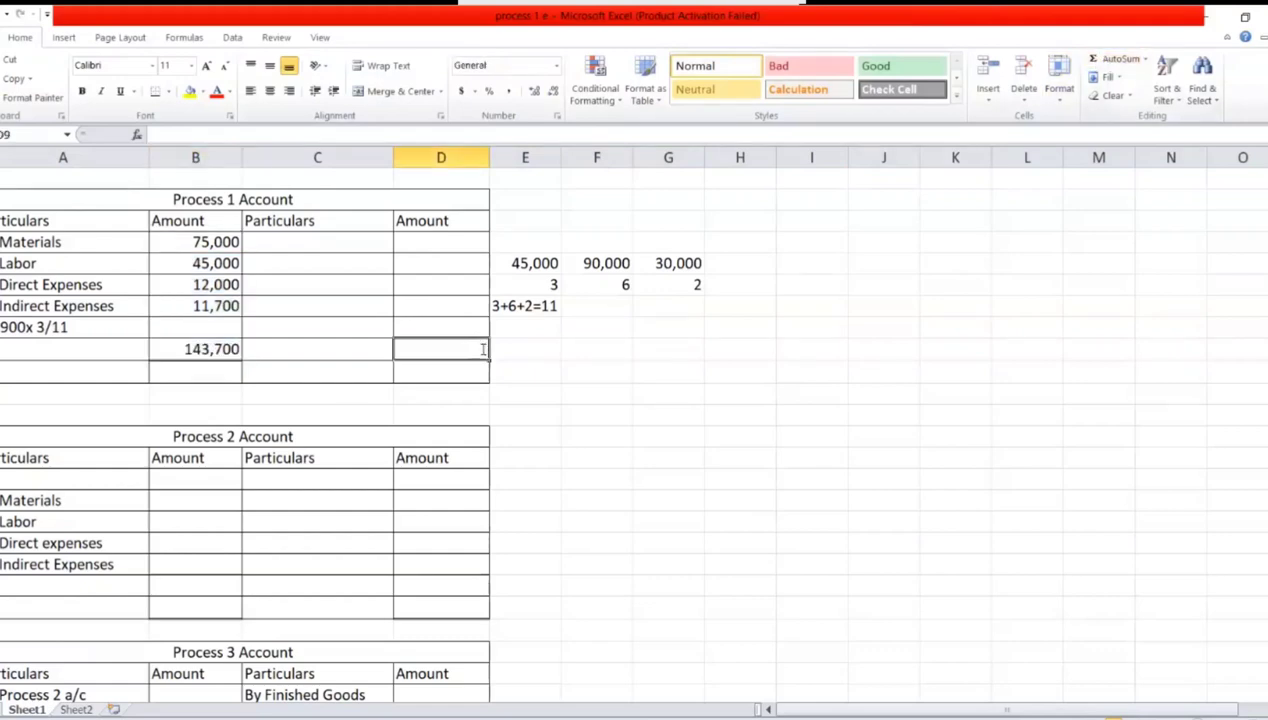
{"action": "type", "text": "1,43,700"}
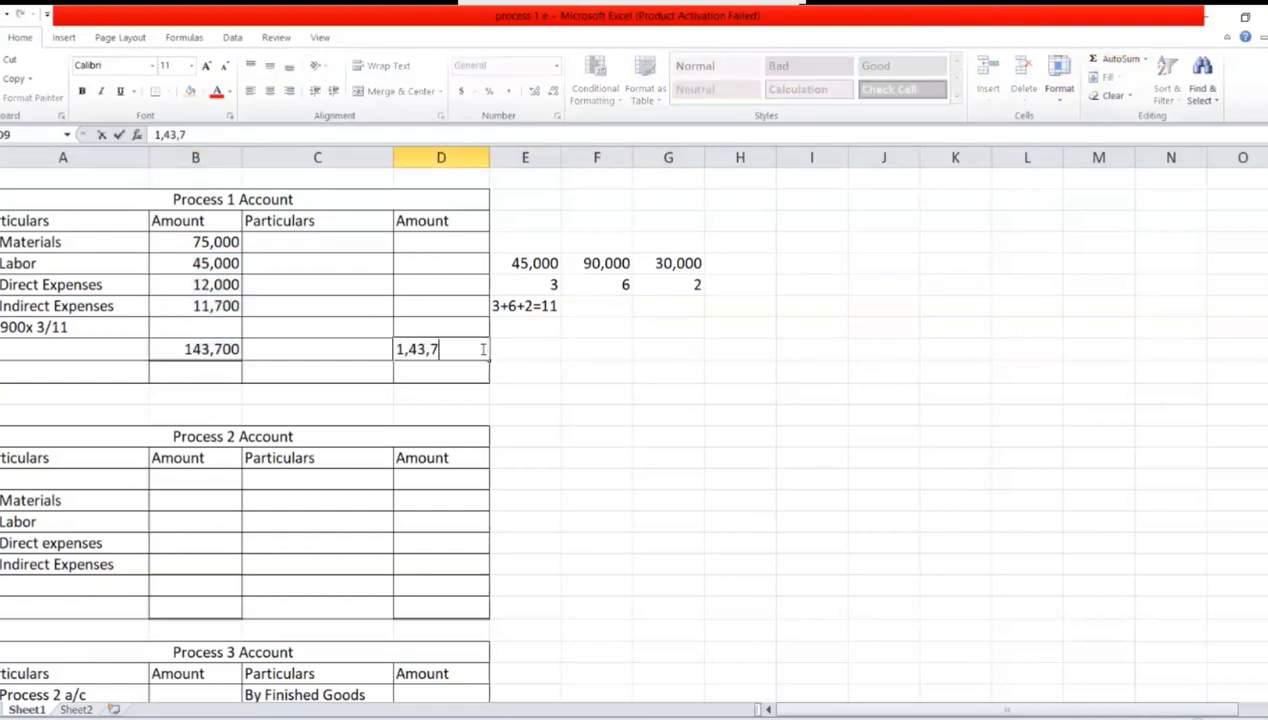
{"action": "left_click", "coordinate": [348, 245]}
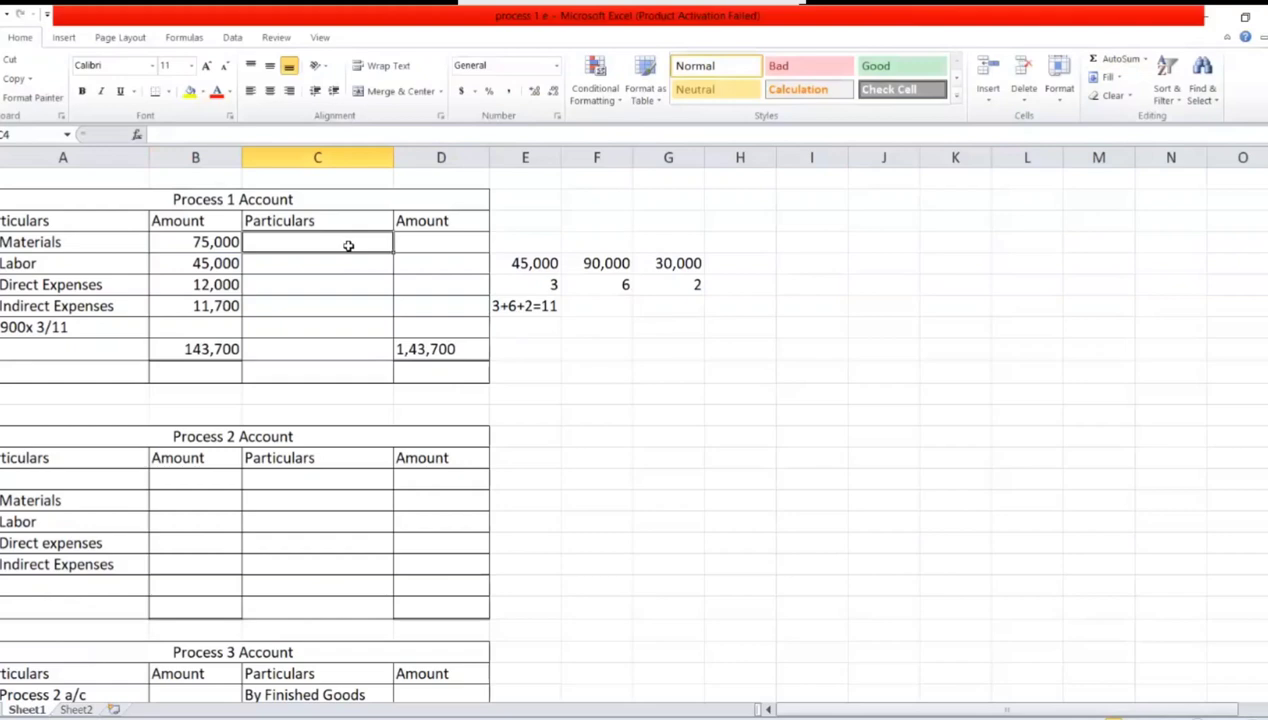
Enter 'By Process 2 a/c' in C4 with 1,43,700 in D4, fixing the label typo
{"action": "type", "text": "P"}
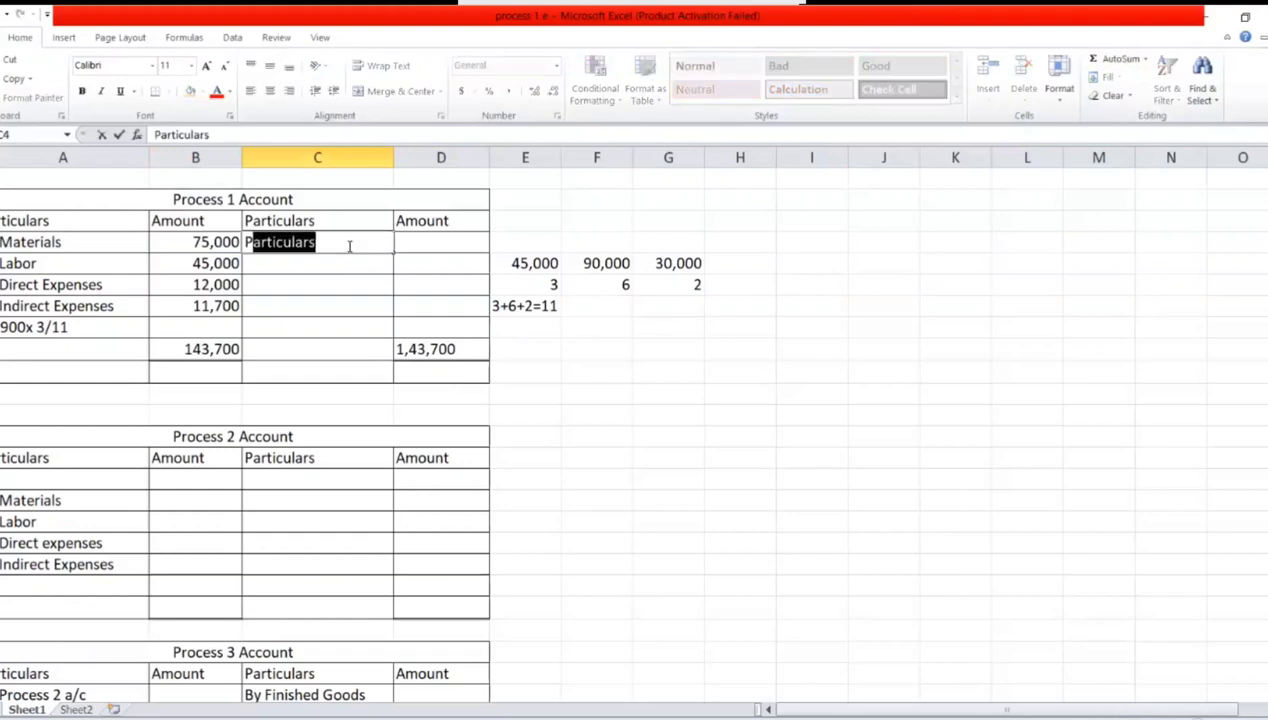
{"action": "key", "text": "BackSpace"}
{"action": "type", "text": "Bt Process "}
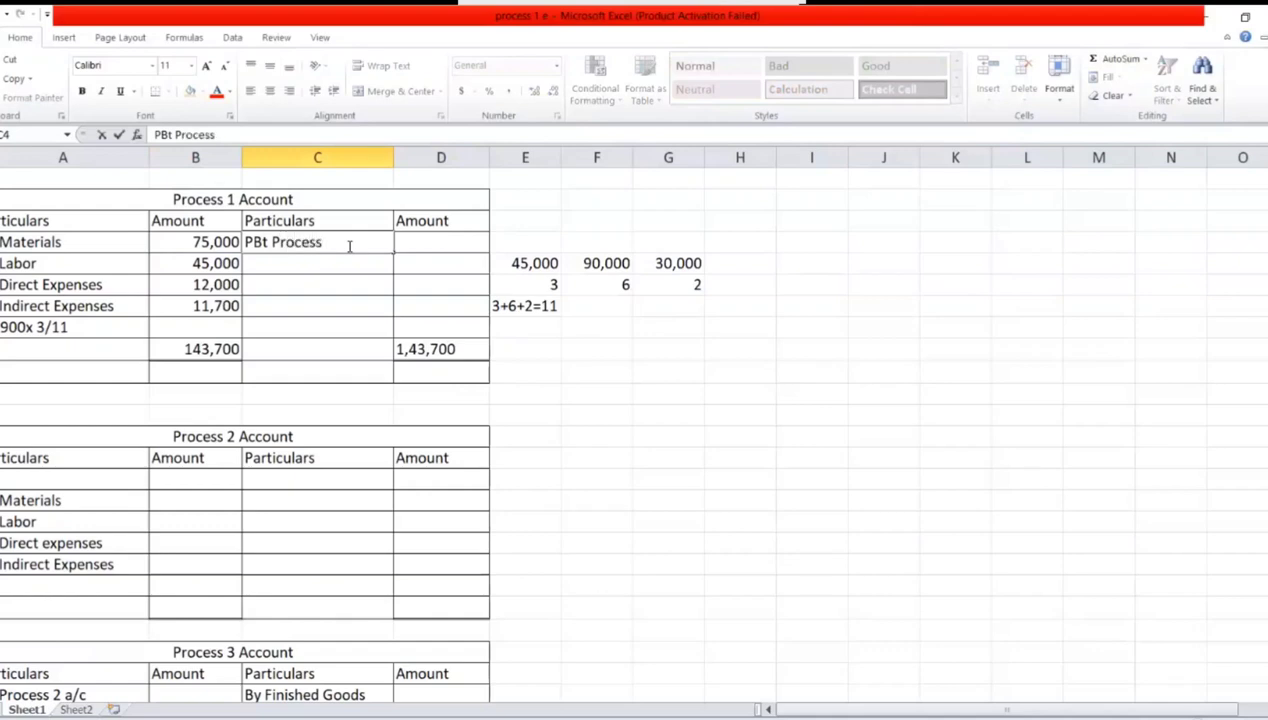
{"action": "type", "text": "2 a/c"}
{"action": "left_click", "coordinate": [267, 243]}
{"action": "key", "text": "BackSpace"}
{"action": "key", "text": "BackSpace"}
{"action": "key", "text": "BackSpace"}
{"action": "type", "text": "By"}
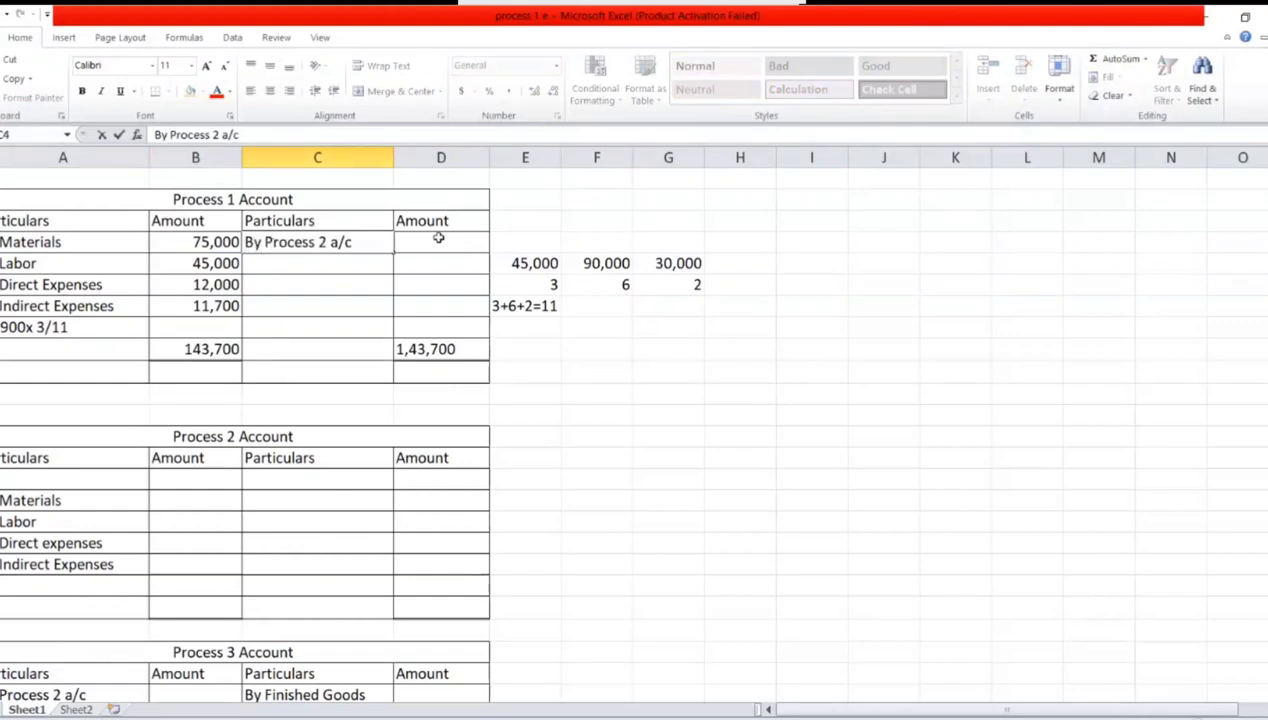
{"action": "left_click", "coordinate": [437, 240]}
{"action": "type", "text": "1"}
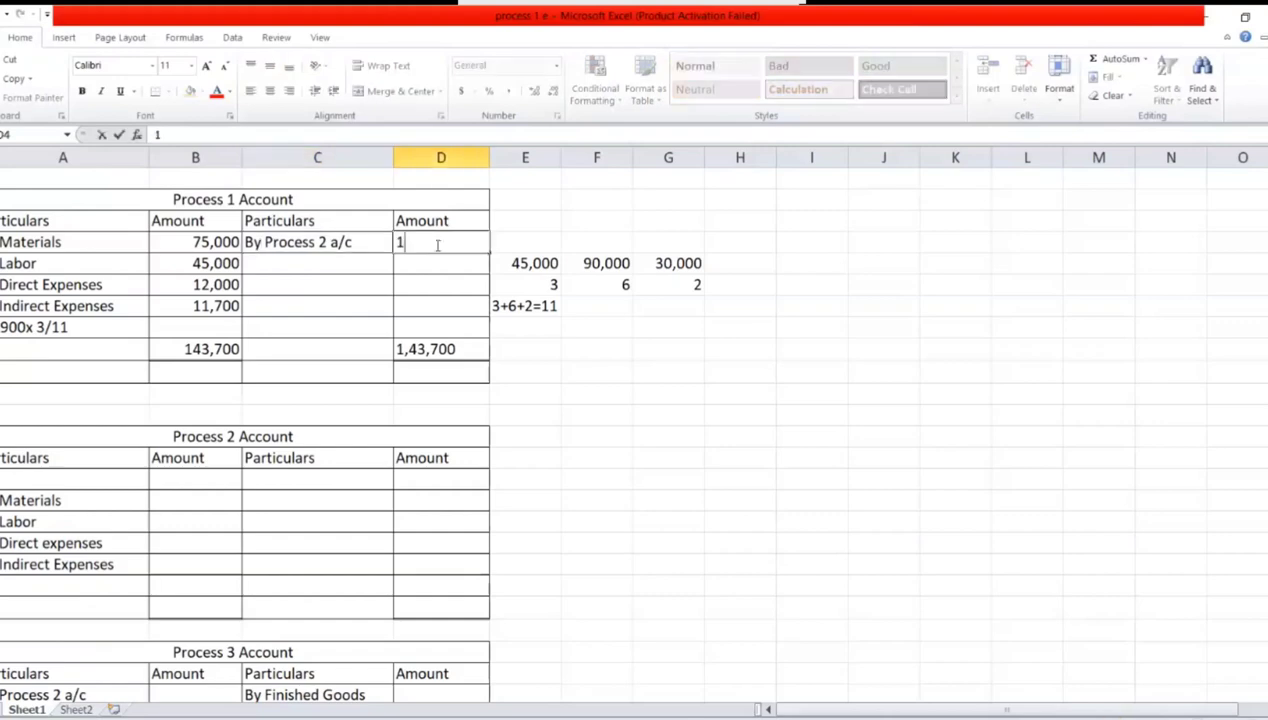
{"action": "type", "text": ",43,700"}
{"action": "left_click", "coordinate": [132, 483]}
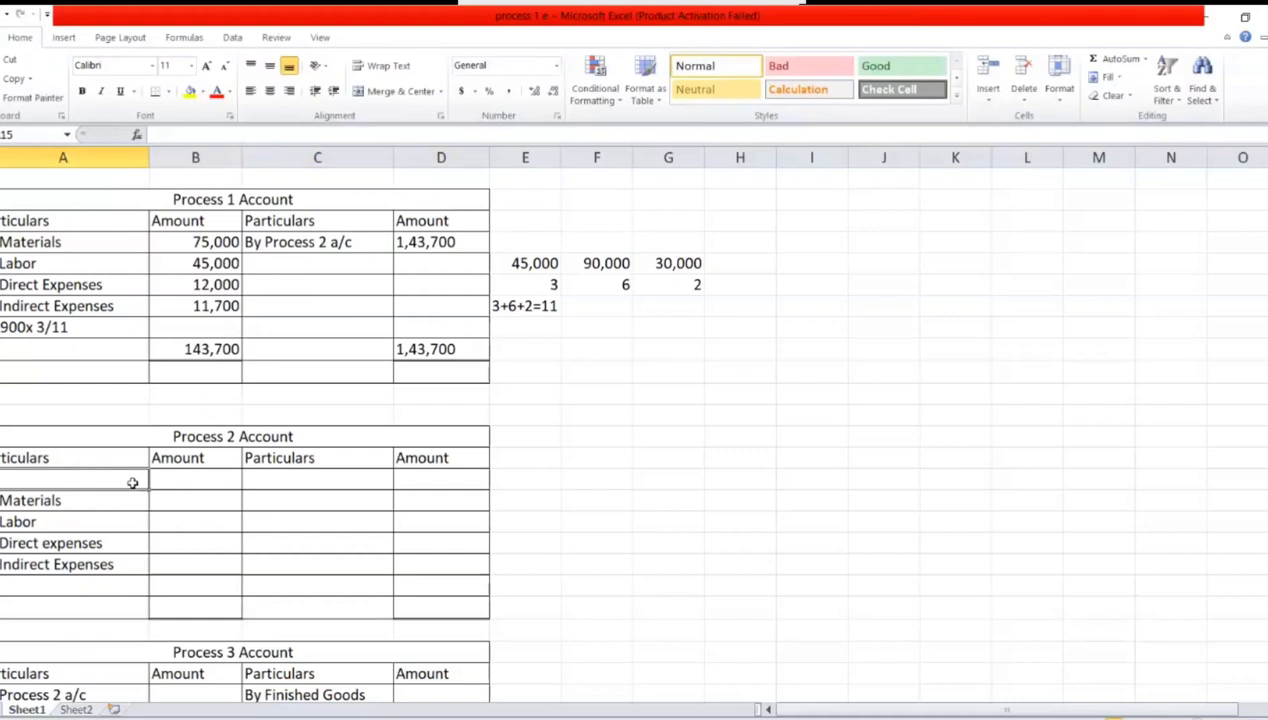
Enter Process 2 debits: To Process 1 a/c 1,43,700, Materials 27,000, Labor 90,000, Direct expenses 36,000
{"action": "type", "text": "T"}
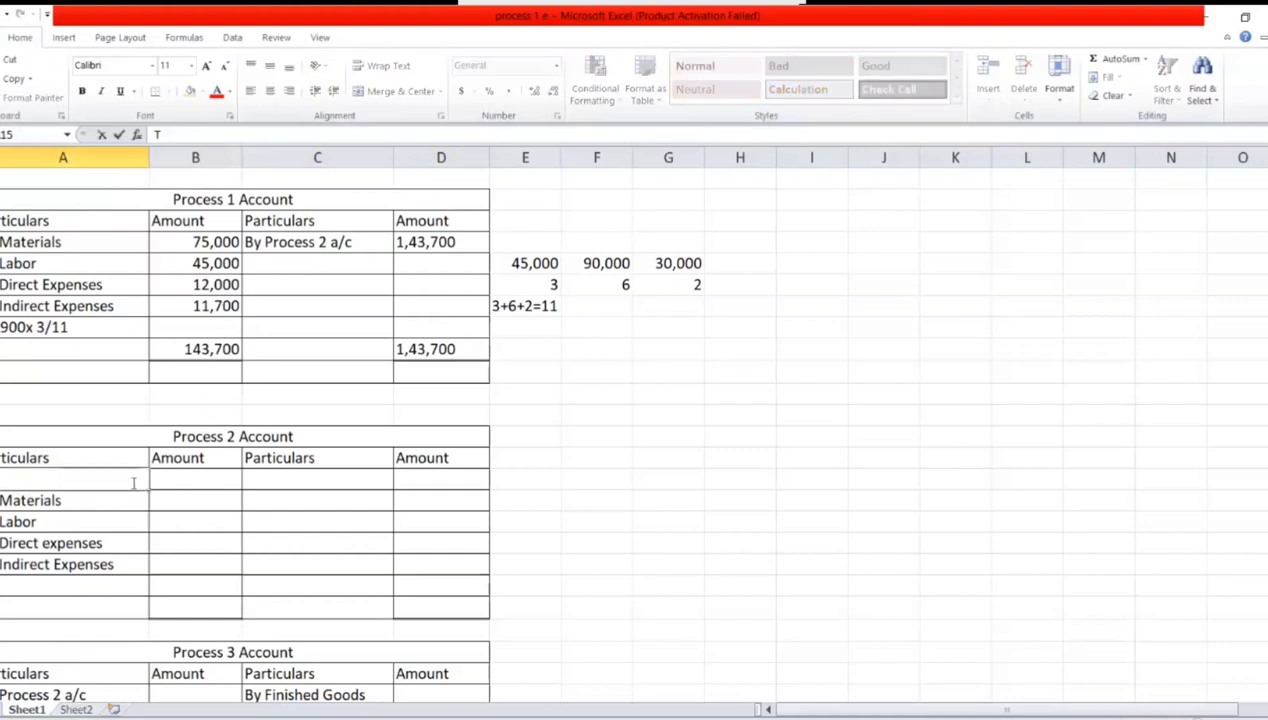
{"action": "type", "text": "o Process 1 a/c"}
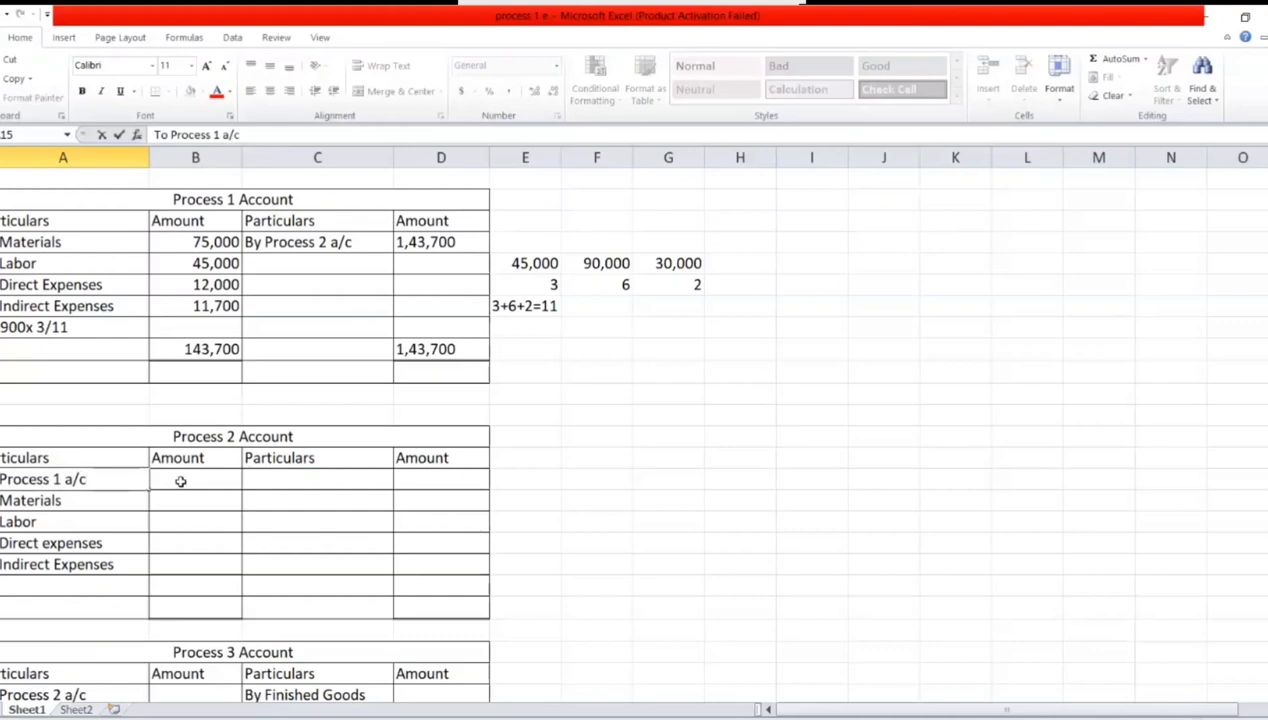
{"action": "left_click", "coordinate": [180, 481]}
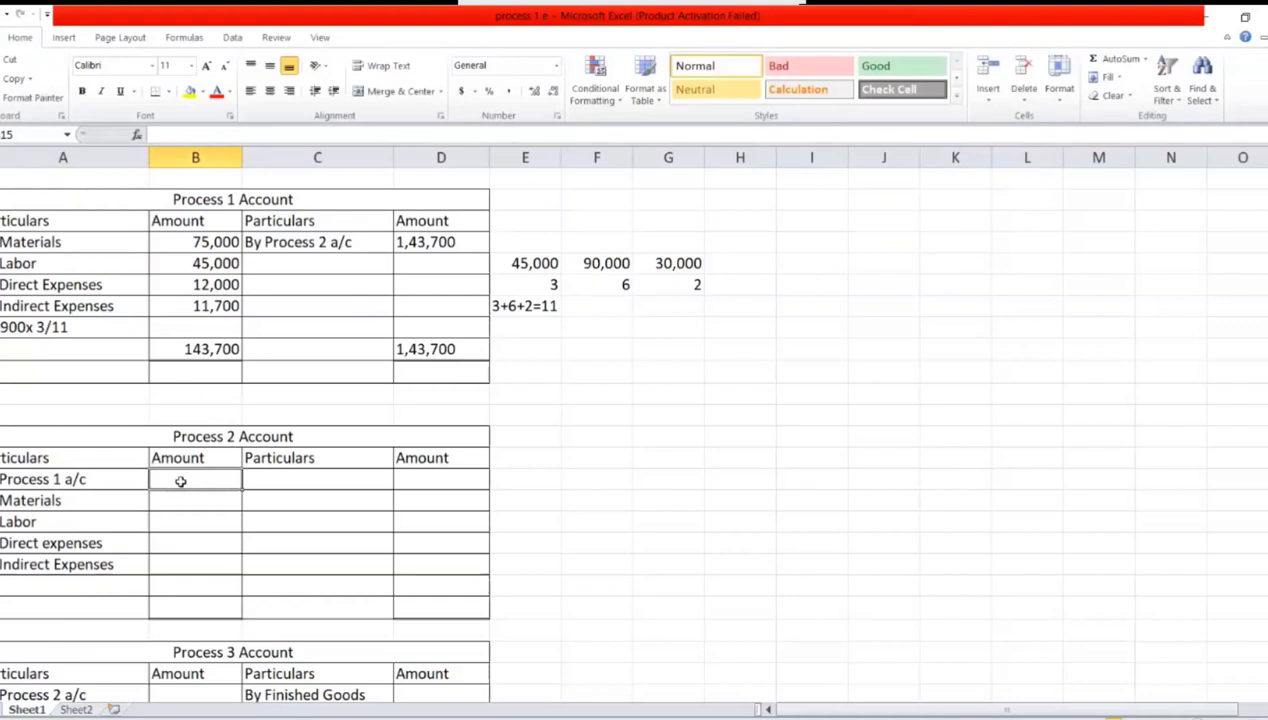
{"action": "type", "text": "1,43,700"}
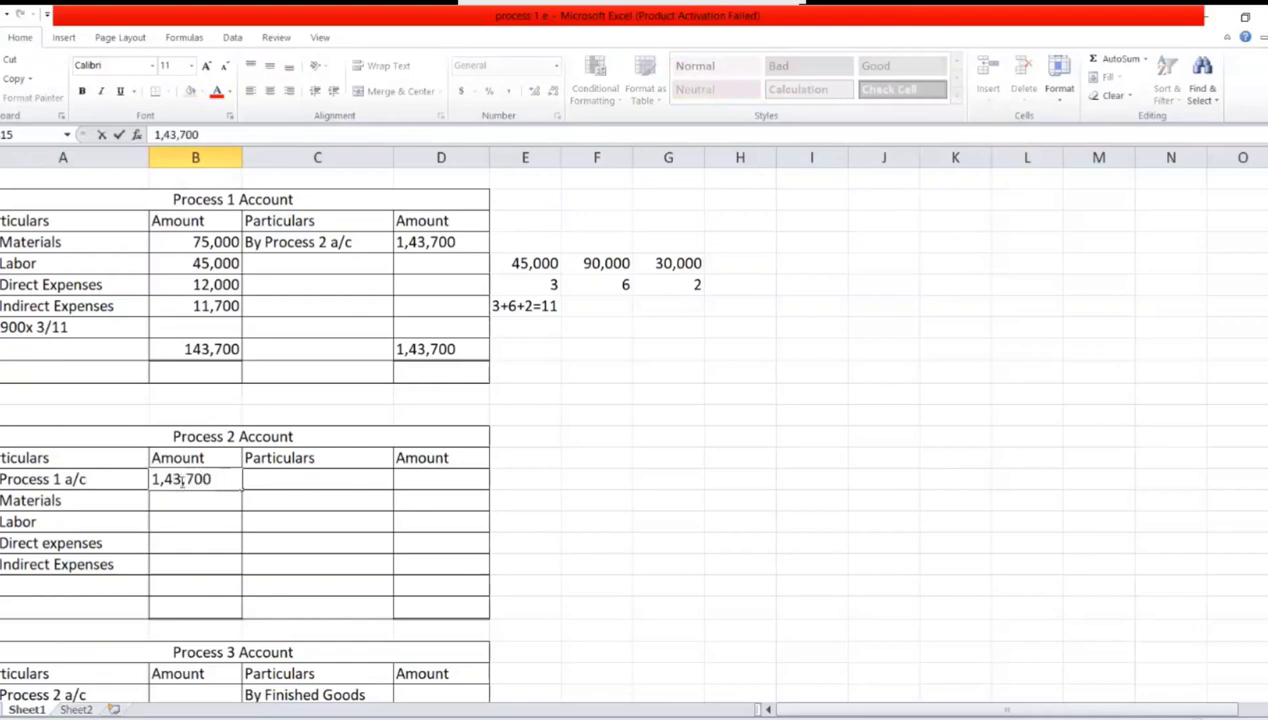
{"action": "key", "text": "Return"}
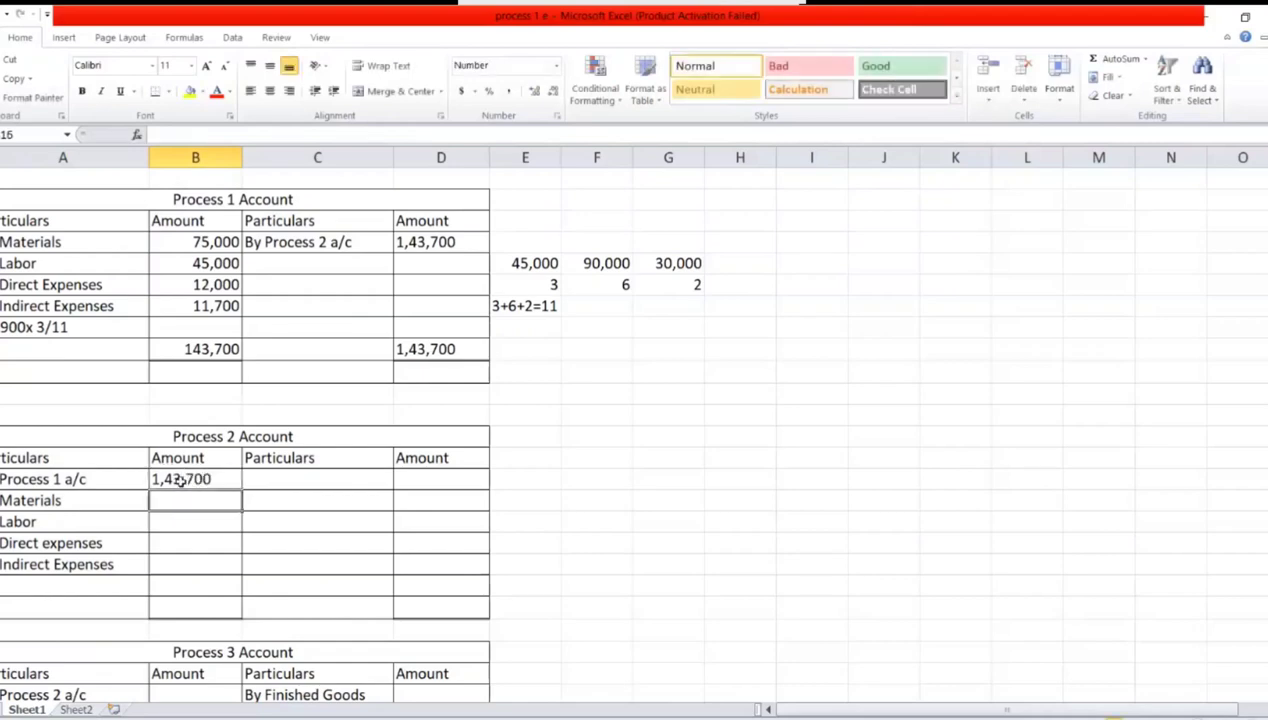
{"action": "type", "text": "27,000"}
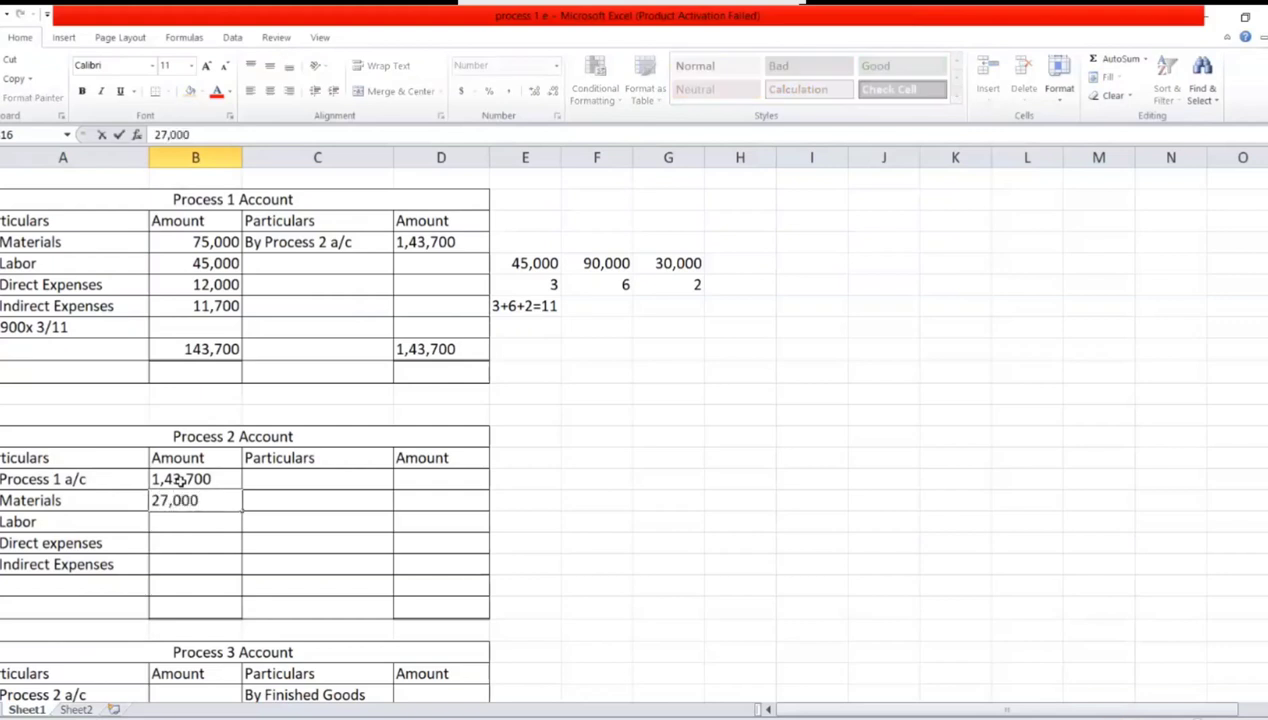
{"action": "key", "text": "Return"}
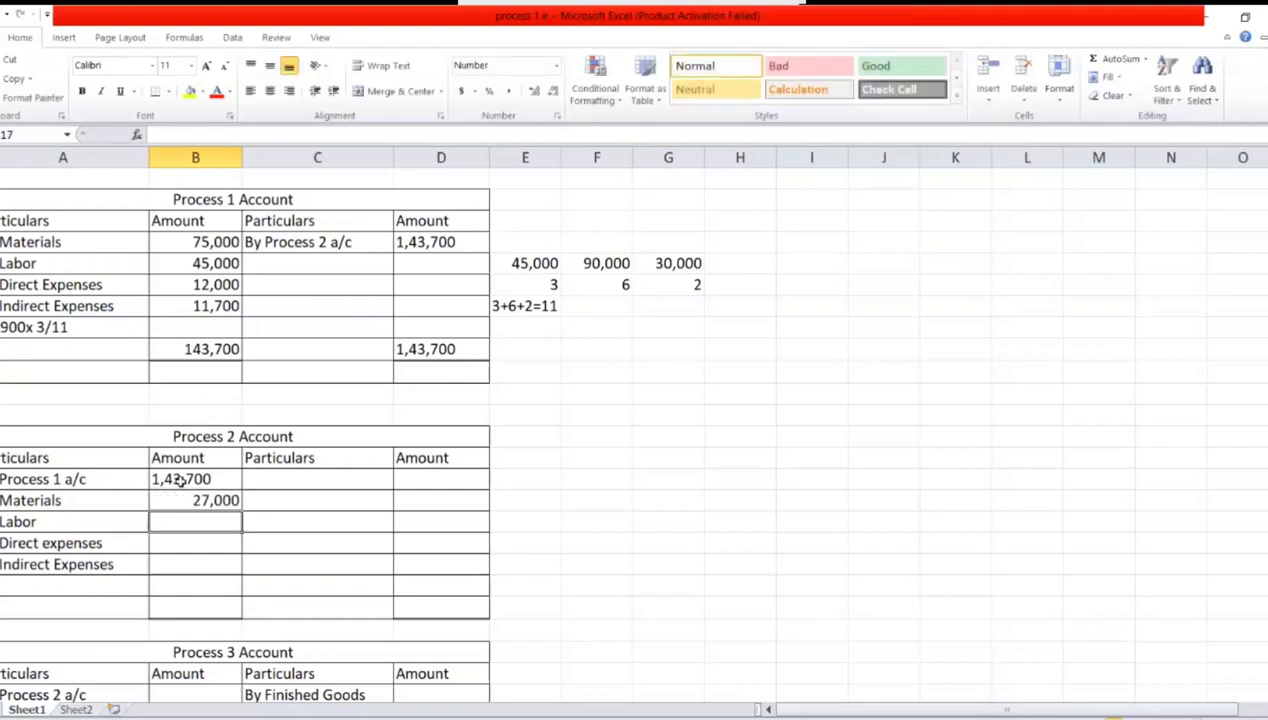
{"action": "type", "text": "90,000"}
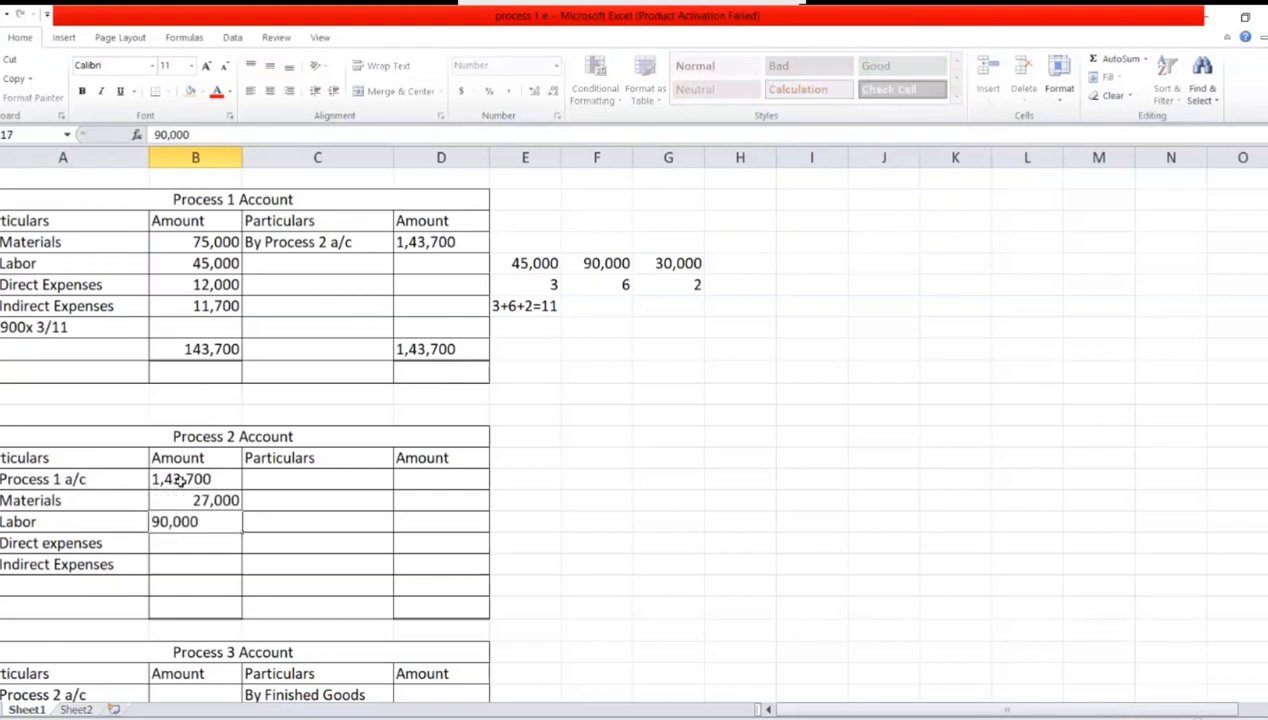
{"action": "key", "text": "Return"}
{"action": "type", "text": "36,000"}
{"action": "key", "text": "Return"}
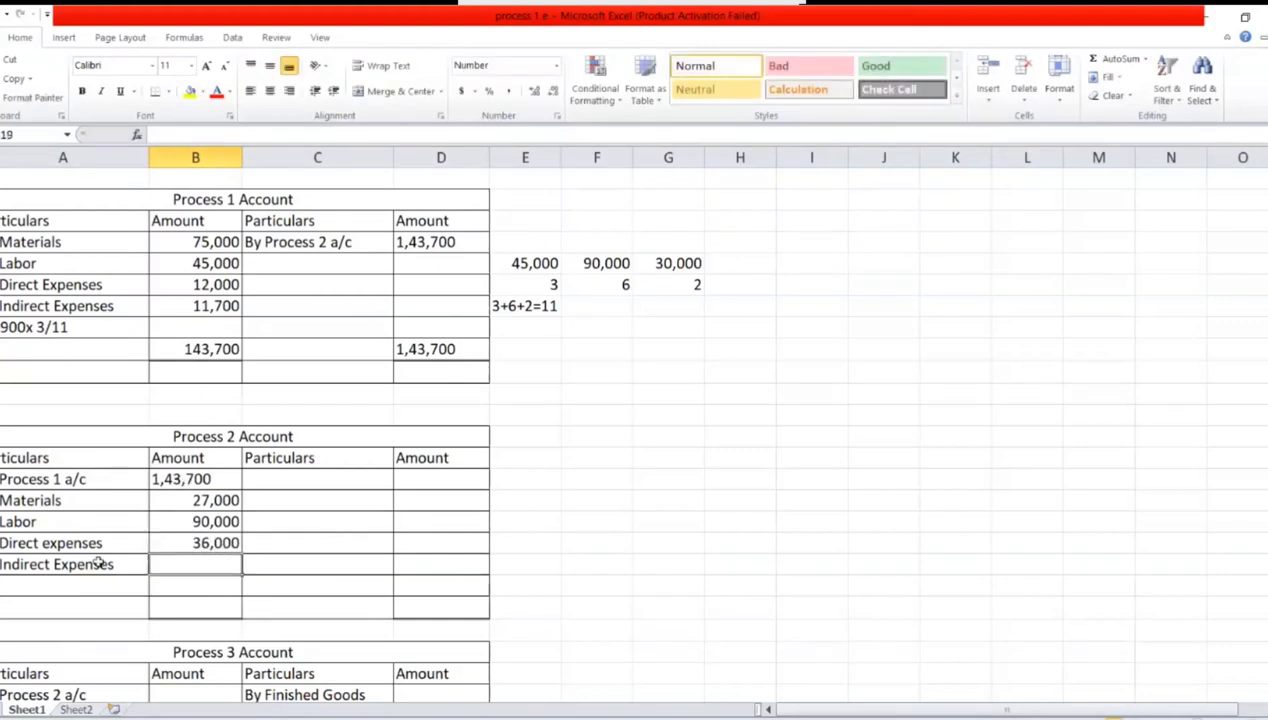
Add the note '42,900 x 6/11' in A20 and Indirect Expenses 23,400 in B19
{"action": "left_click", "coordinate": [90, 588]}
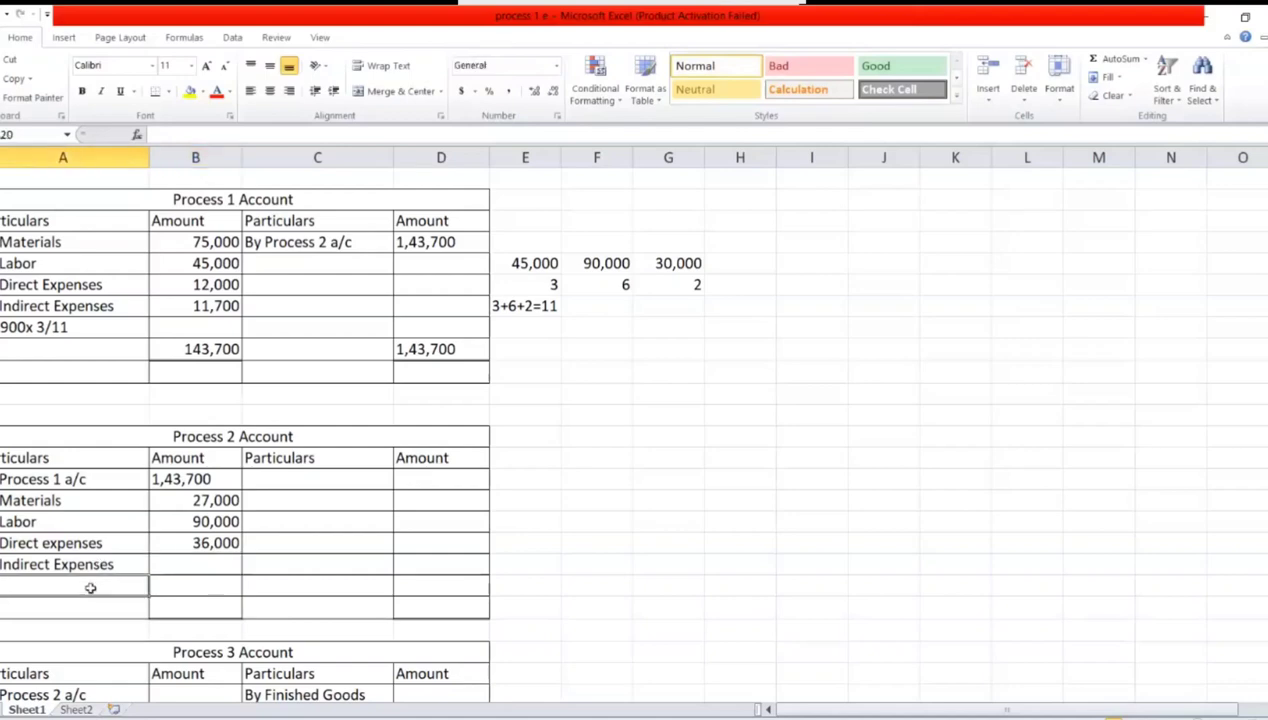
{"action": "type", "text": "42,9"}
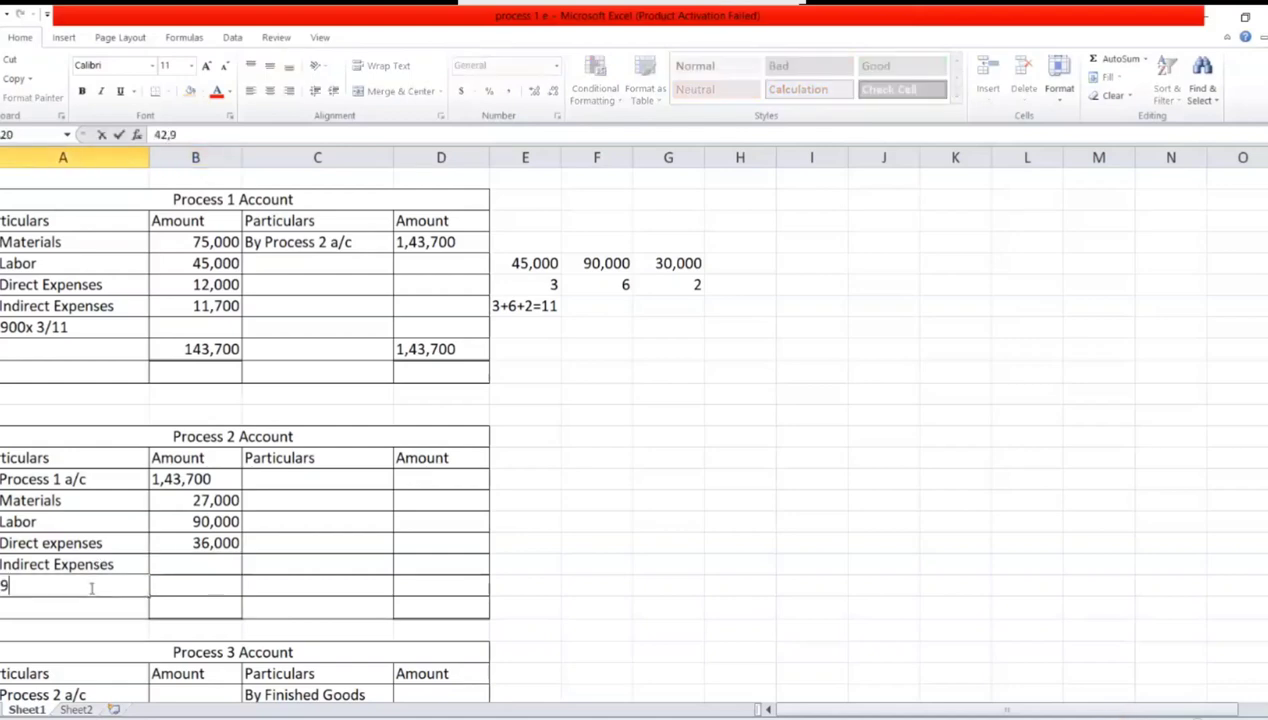
{"action": "type", "text": "00 x 6/11"}
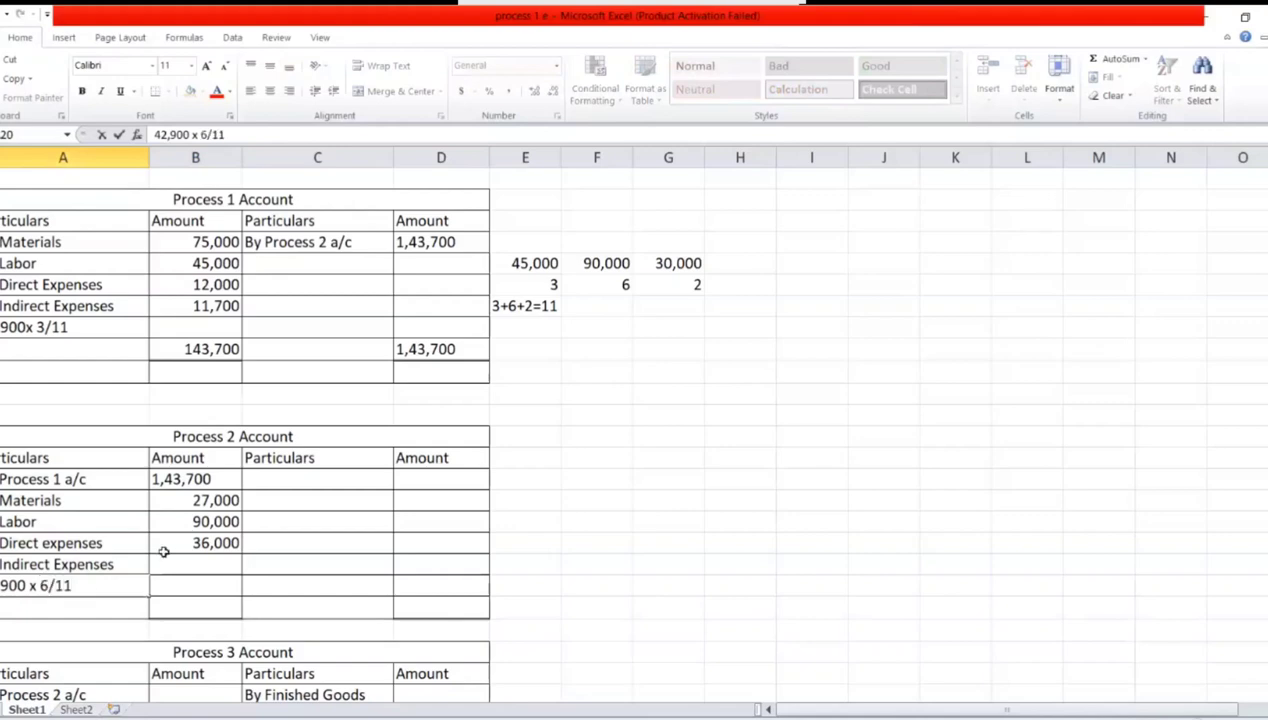
{"action": "left_click", "coordinate": [174, 567]}
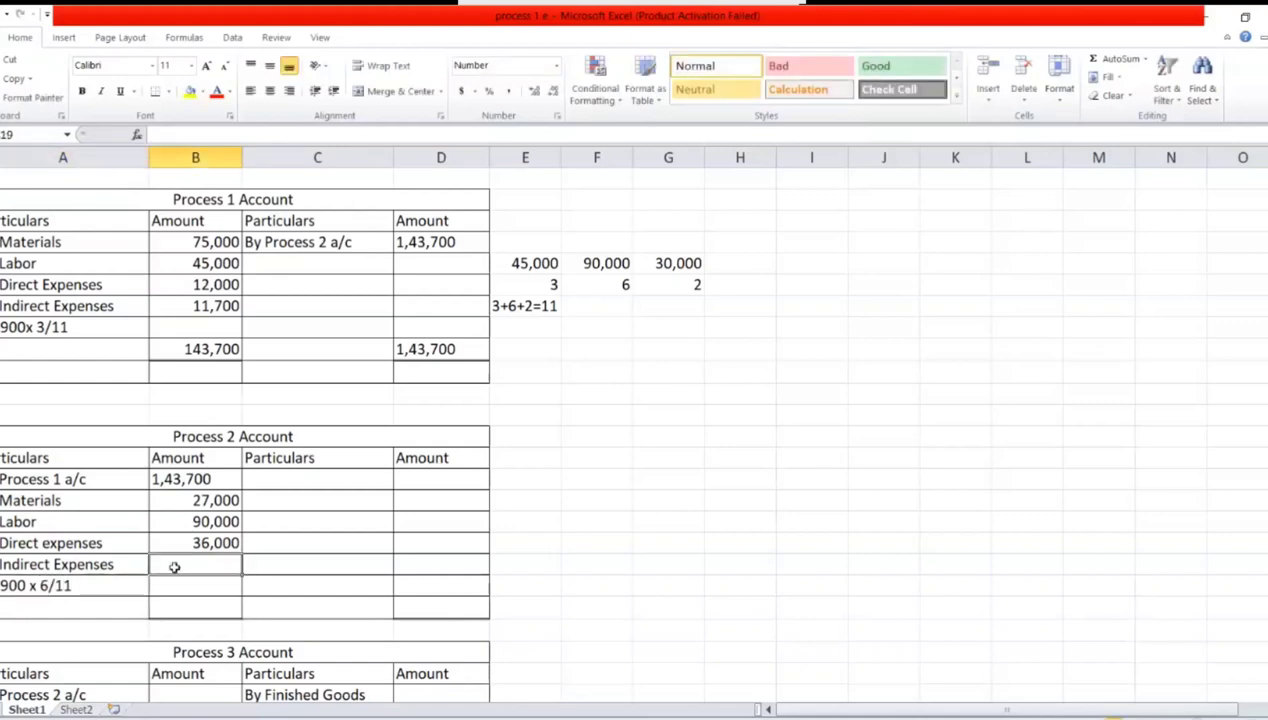
{"action": "type", "text": "23,400"}
Enter 3,20,100 totals in B21 and D21, and label C15 'By Process 3 a/c'
{"action": "left_click", "coordinate": [188, 609]}
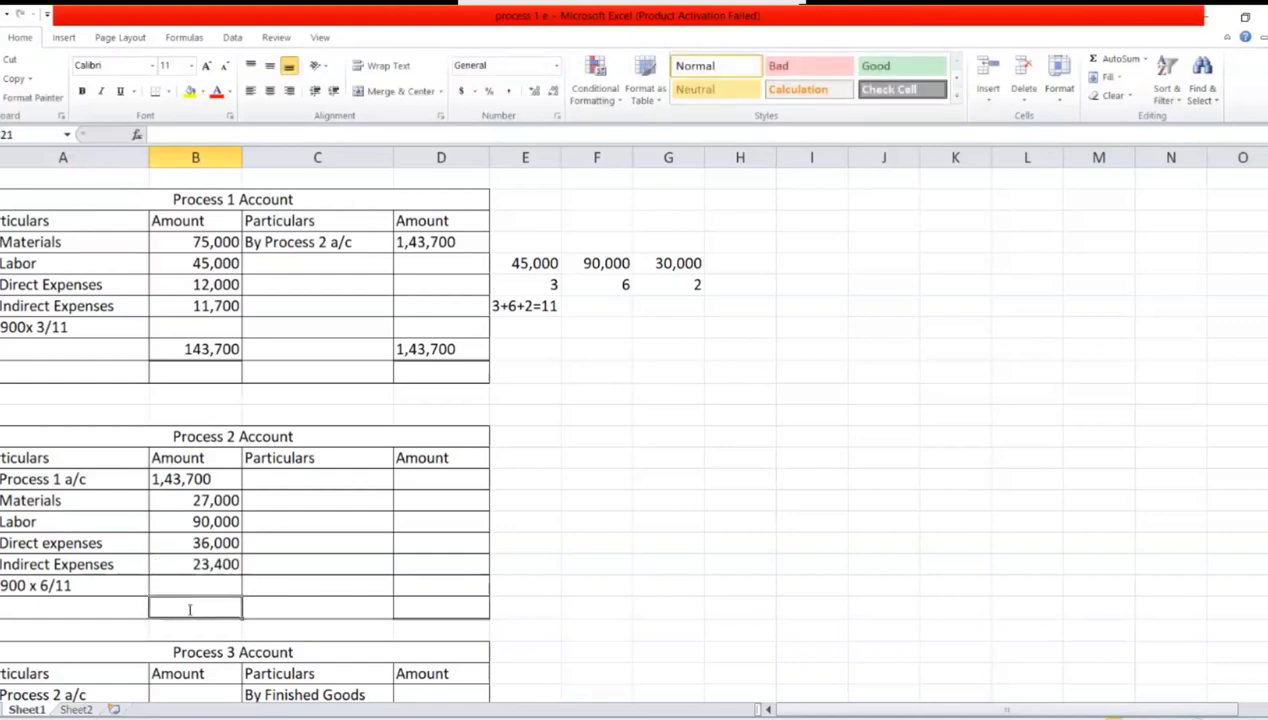
{"action": "type", "text": "3,20,100"}
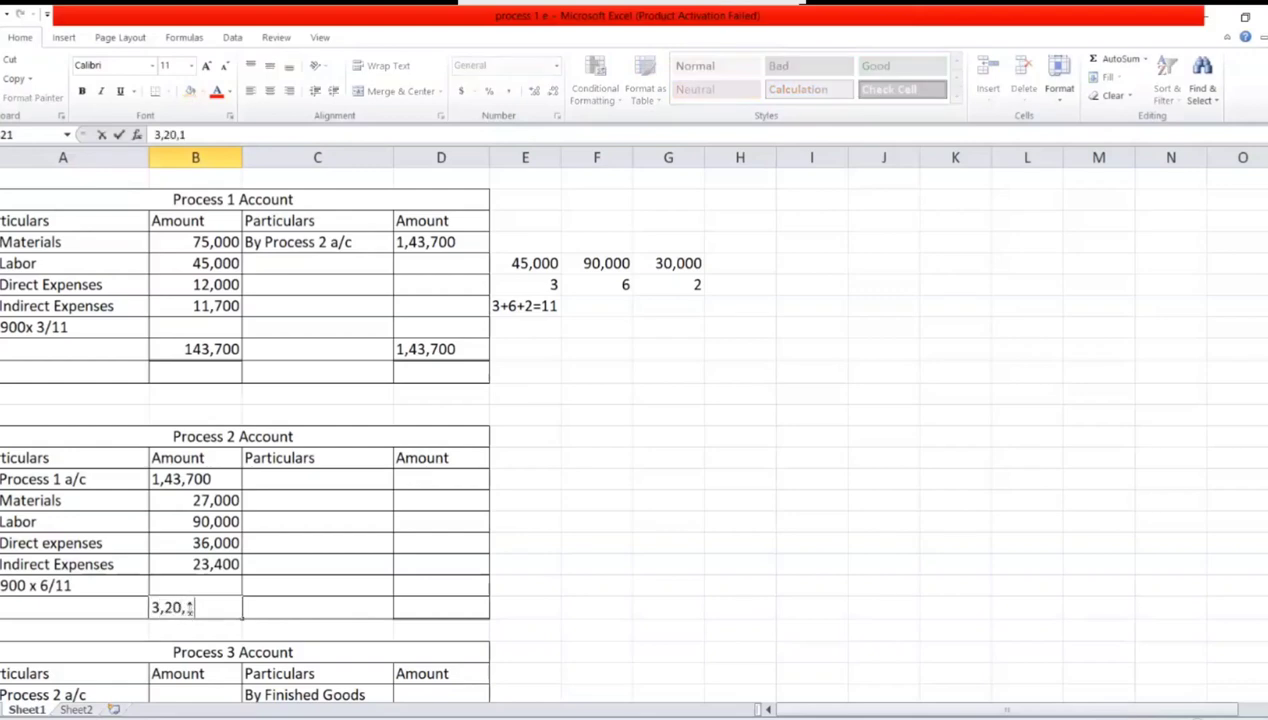
{"action": "left_click", "coordinate": [459, 605]}
{"action": "type", "text": "3,20,100"}
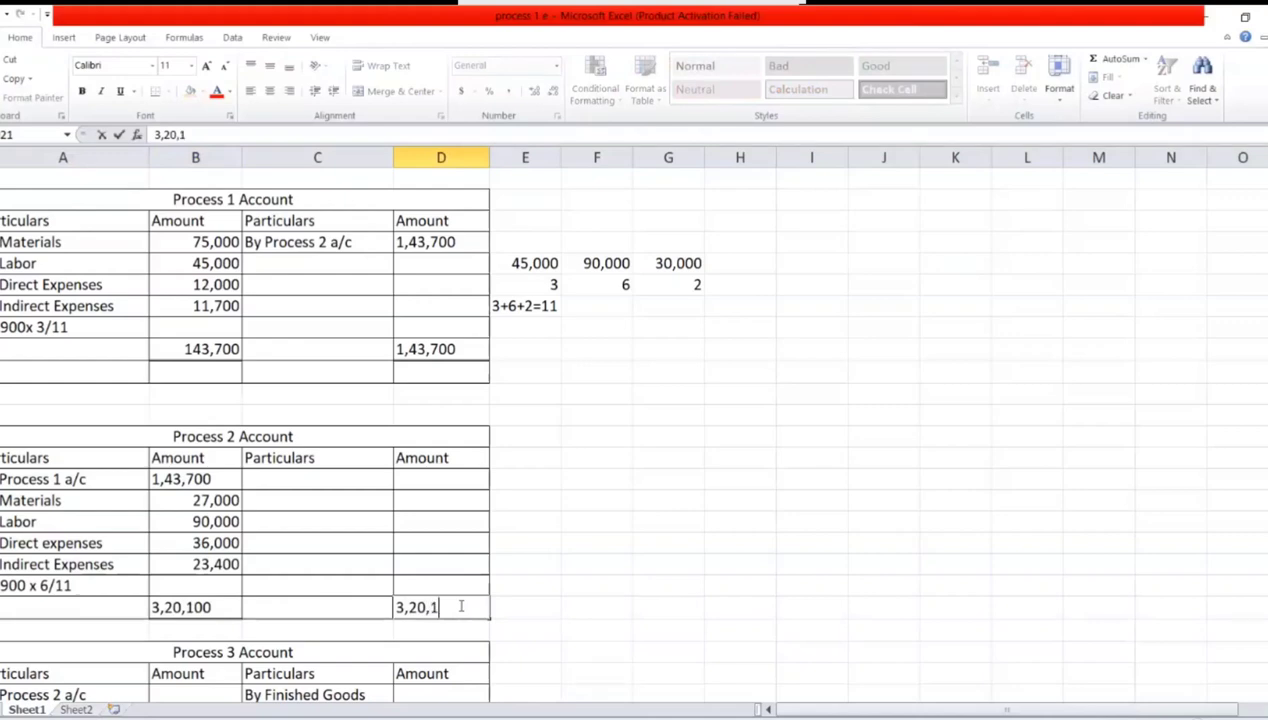
{"action": "left_click", "coordinate": [274, 478]}
{"action": "type", "text": "By"}
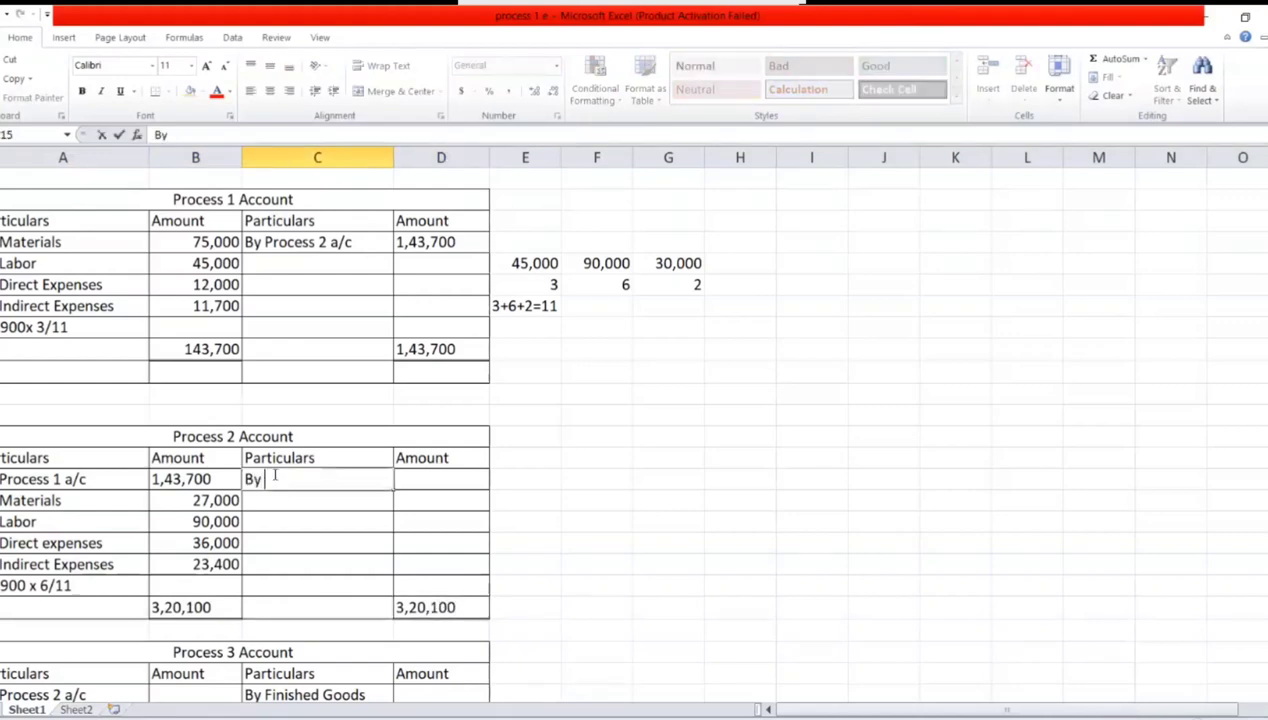
{"action": "type", "text": " Process 3 a/c"}
Enter 3,20,100 in D15 as the By Process 3 a/c transfer amount
{"action": "key", "text": "Tab"}
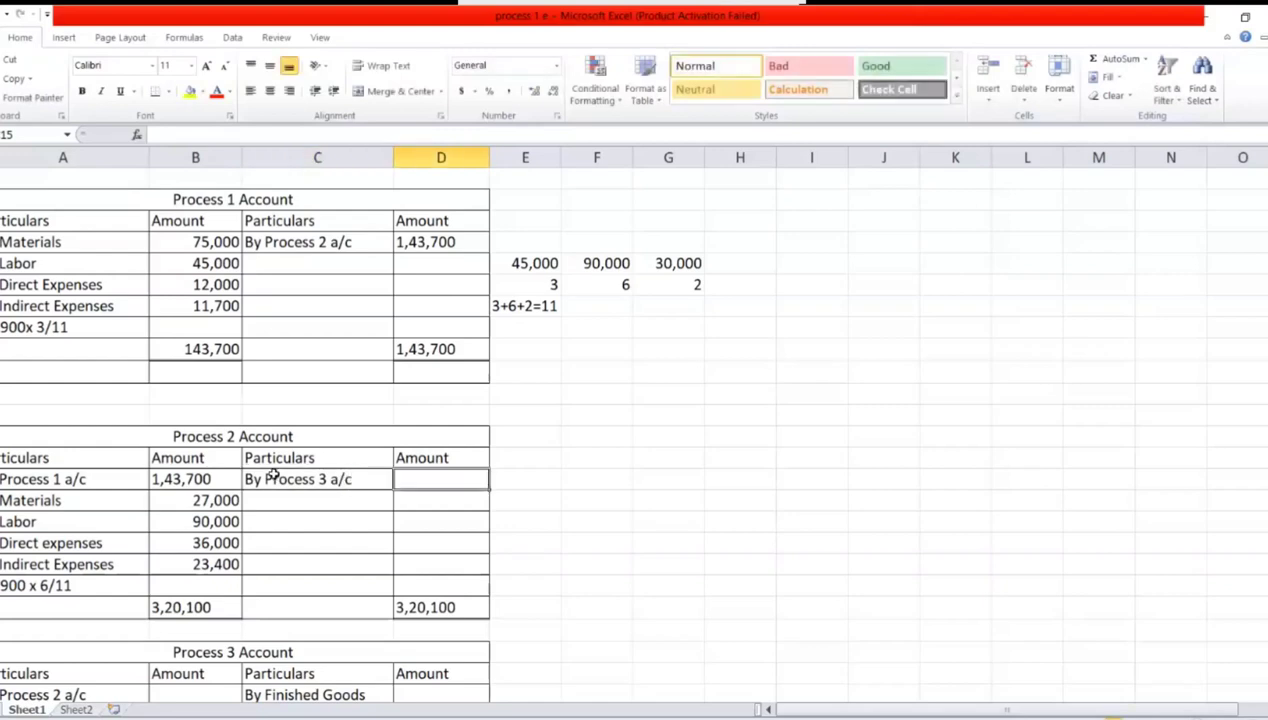
{"action": "type", "text": "3,2"}
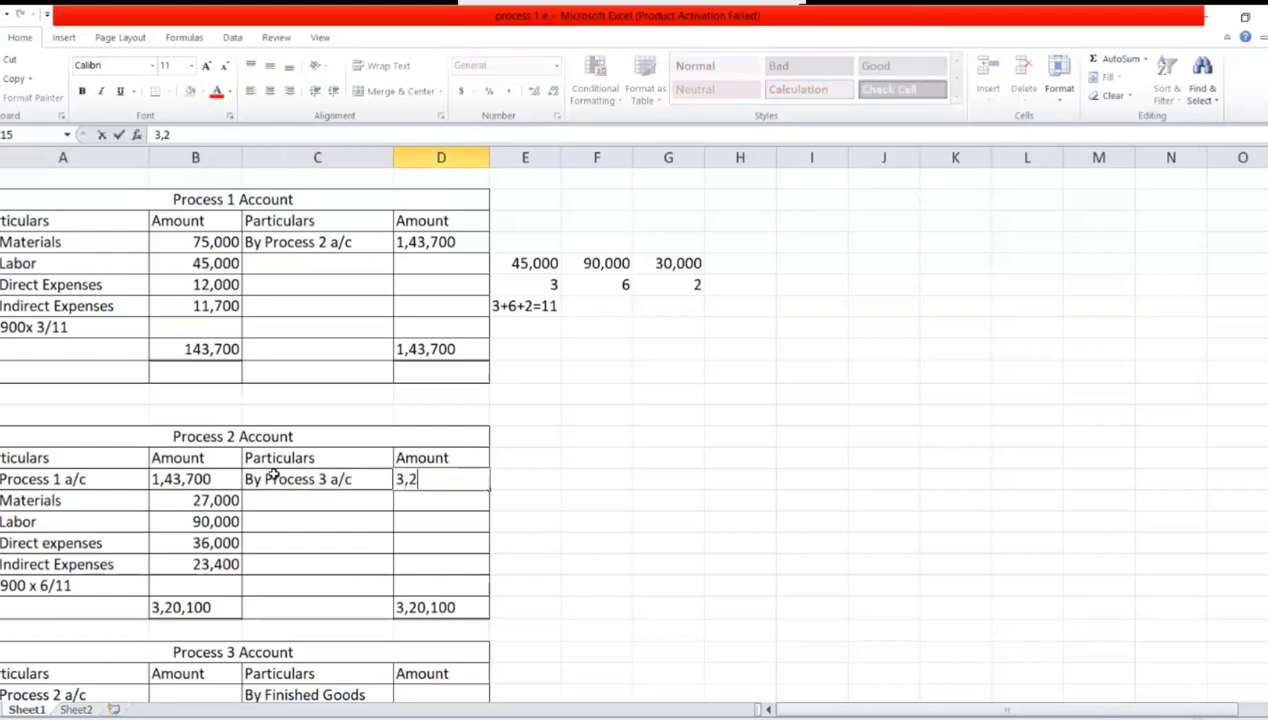
{"action": "type", "text": "0,100"}
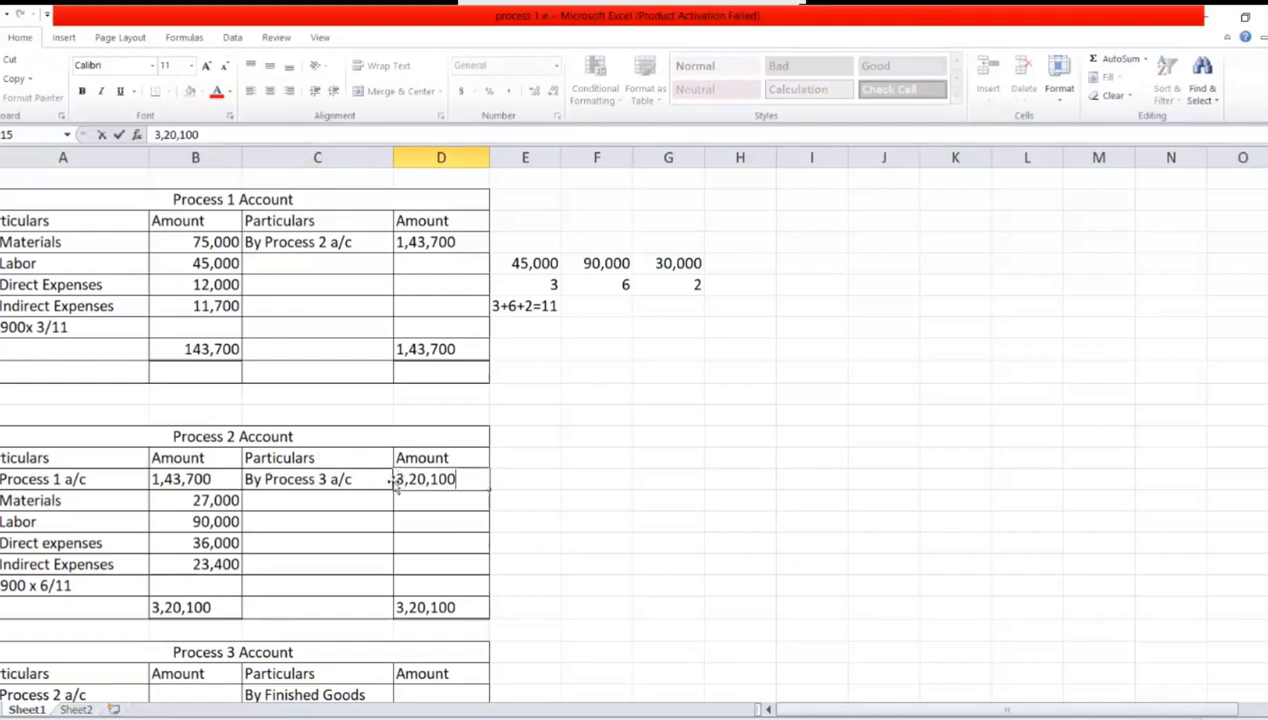
{"action": "left_click", "coordinate": [197, 692]}
{"action": "key", "text": "Return"}
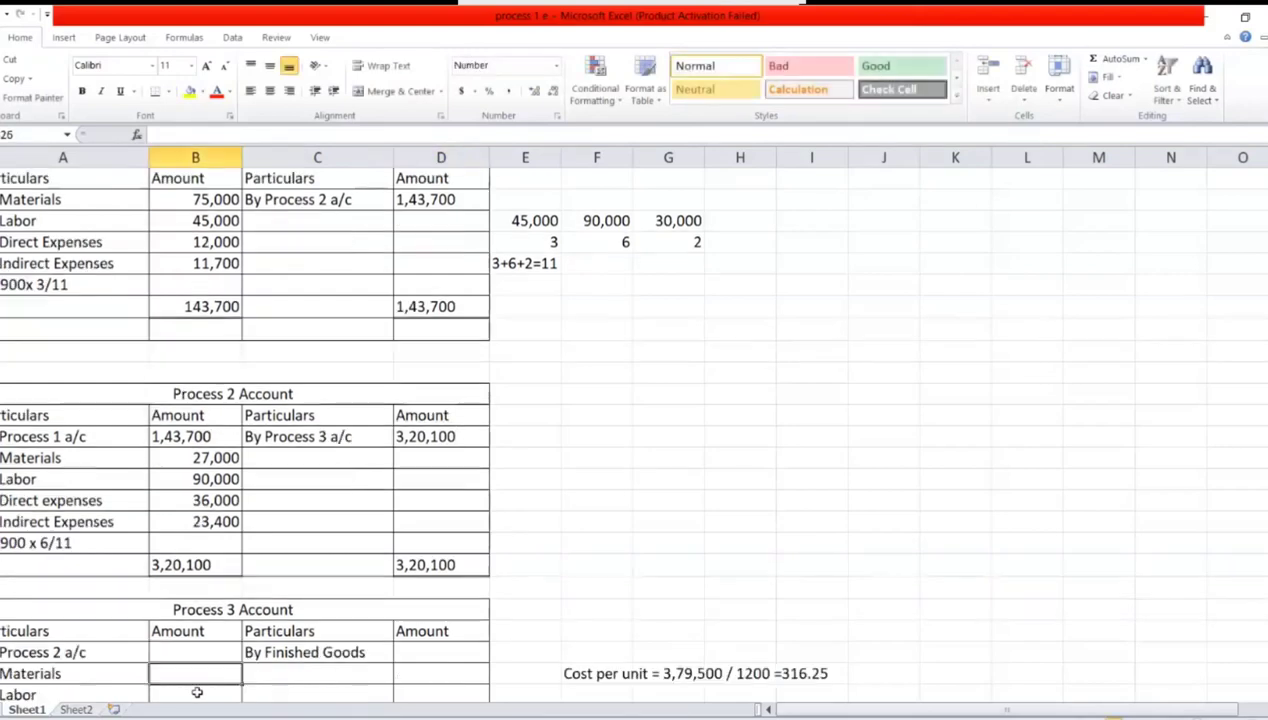
Enter Process 3 debits: Process 2 a/c 3,20,100, Materials 9,000, Labor 30,000, Direct expenses 12,600
{"action": "scroll", "coordinate": [197, 690], "scroll_direction": "down", "scroll_amount": 1}
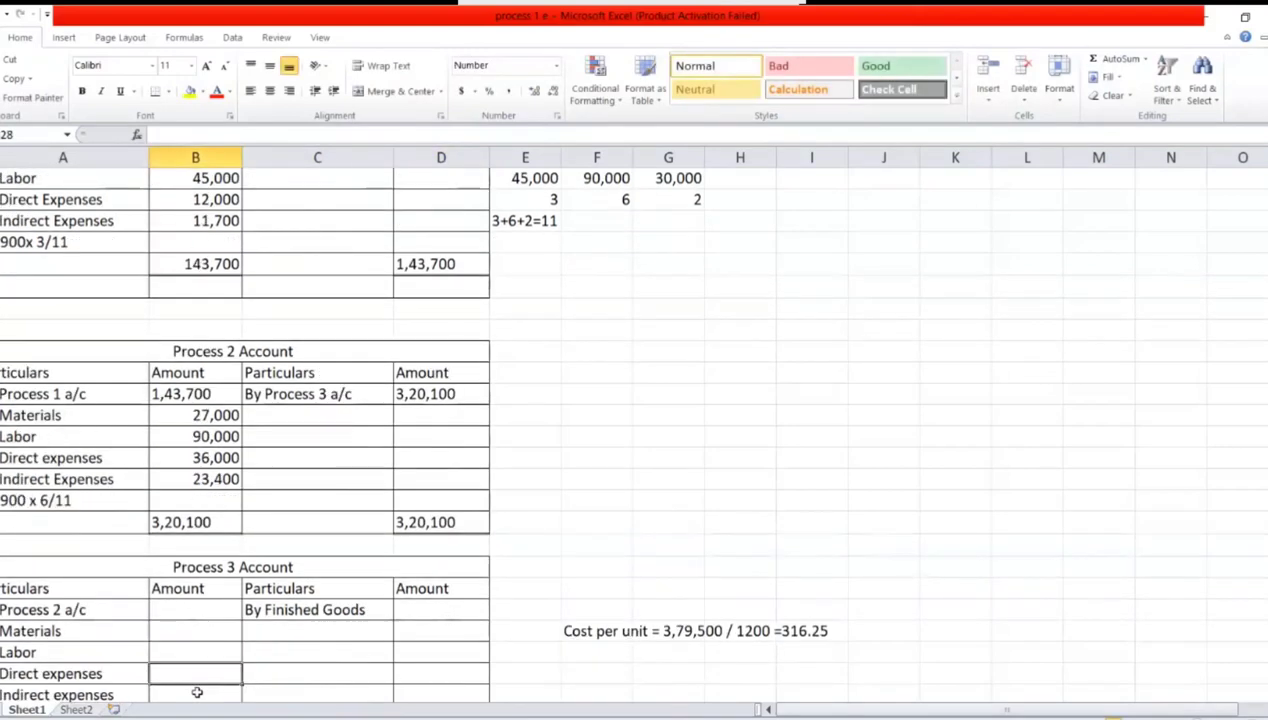
{"action": "left_click", "coordinate": [198, 610]}
{"action": "type", "text": "3,2"}
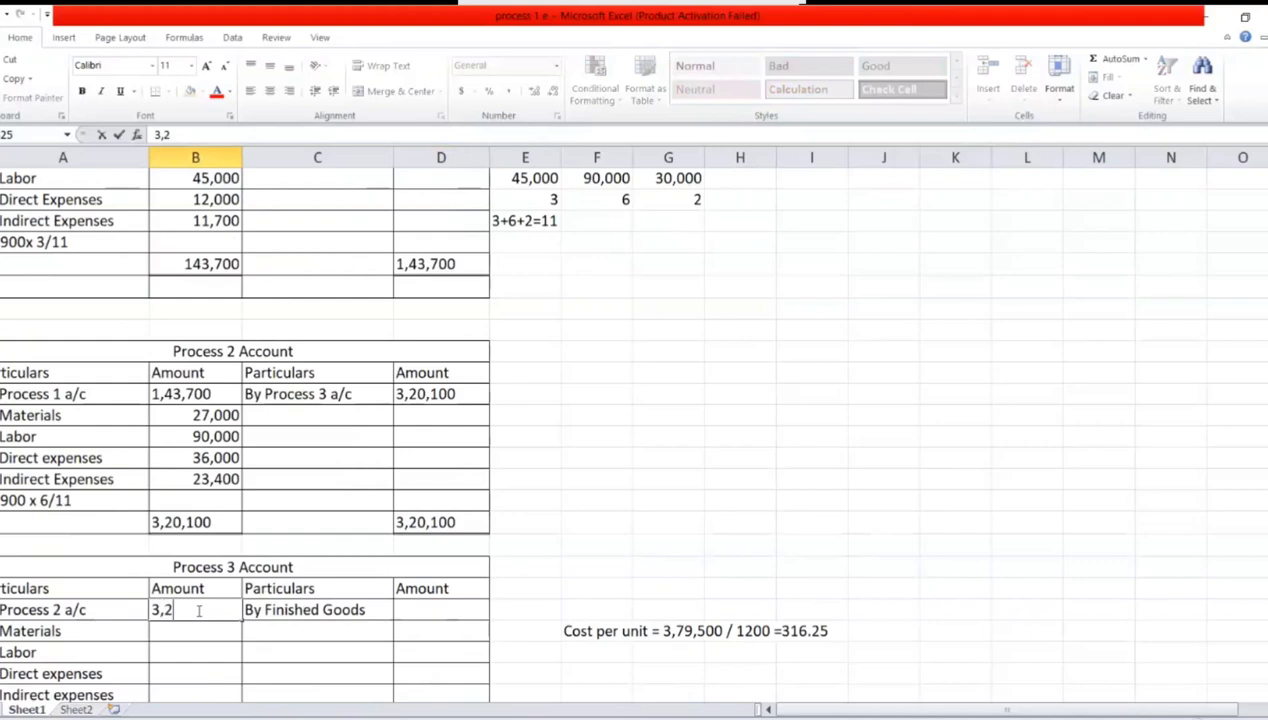
{"action": "type", "text": "0,000"}
{"action": "key", "text": "BackSpace"}
{"action": "key", "text": "BackSpace"}
{"action": "key", "text": "BackSpace"}
{"action": "type", "text": "100"}
{"action": "key", "text": "Return"}
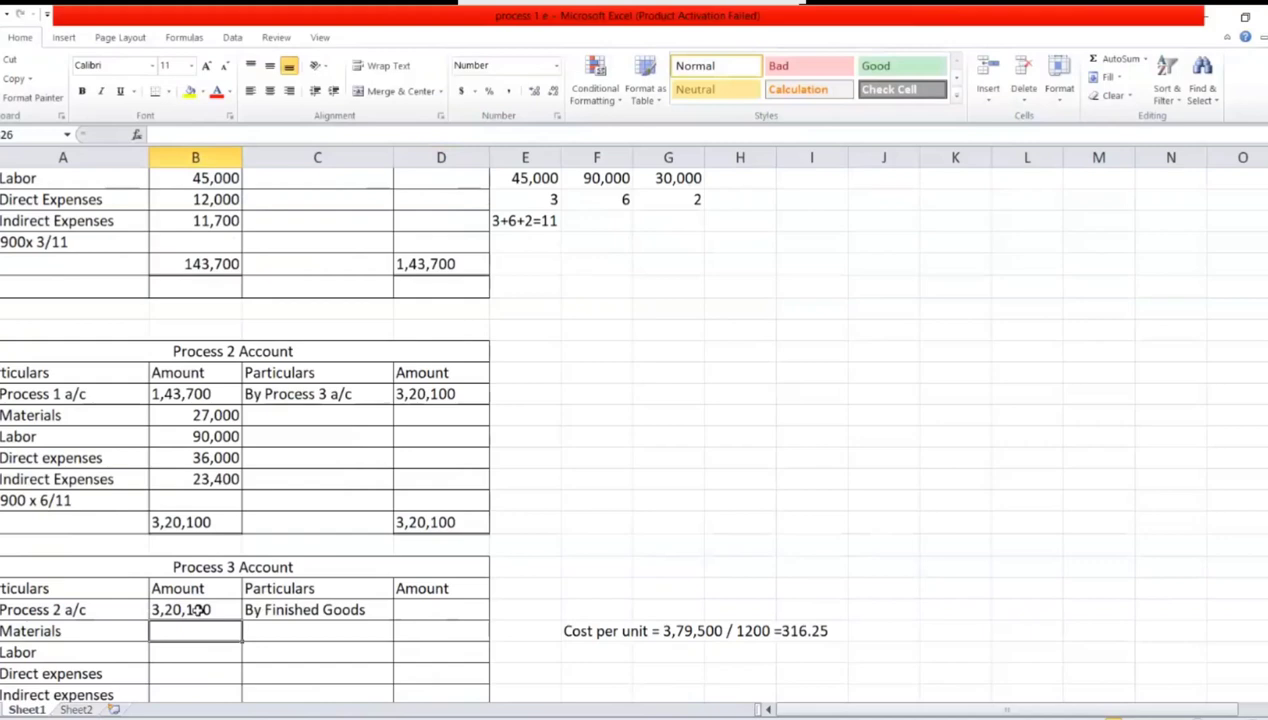
{"action": "type", "text": "9,000"}
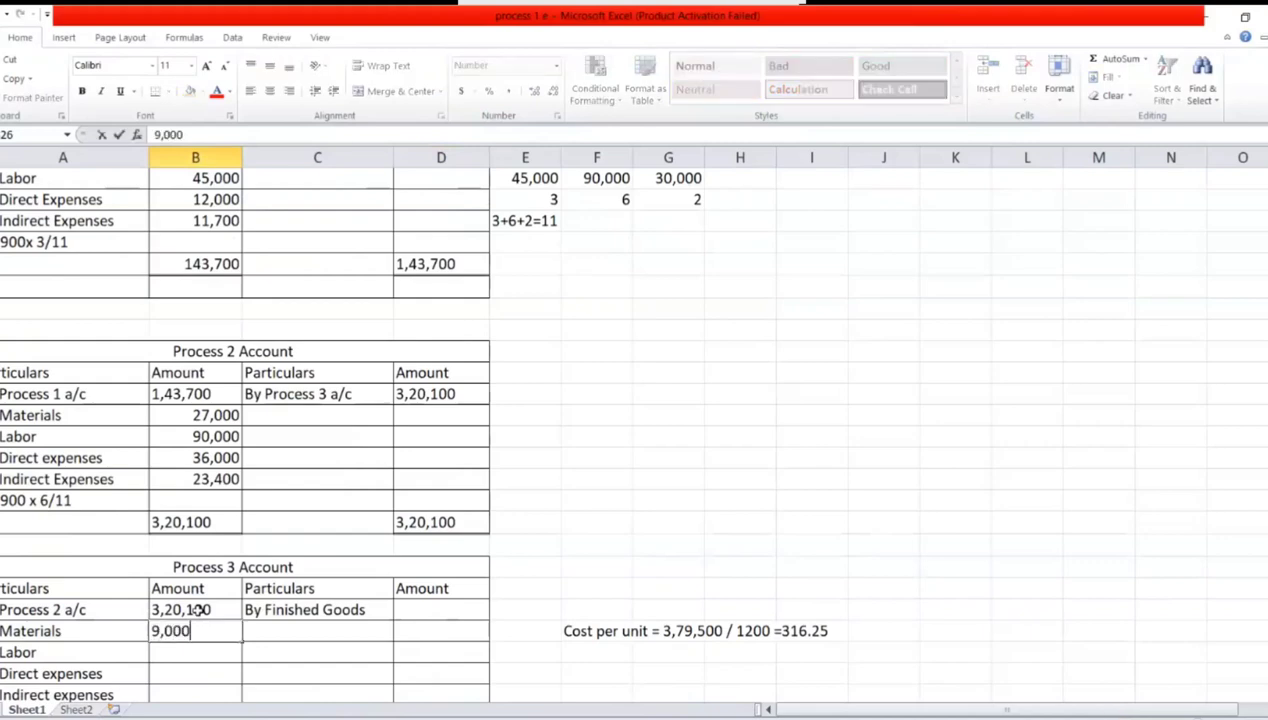
{"action": "key", "text": "Return"}
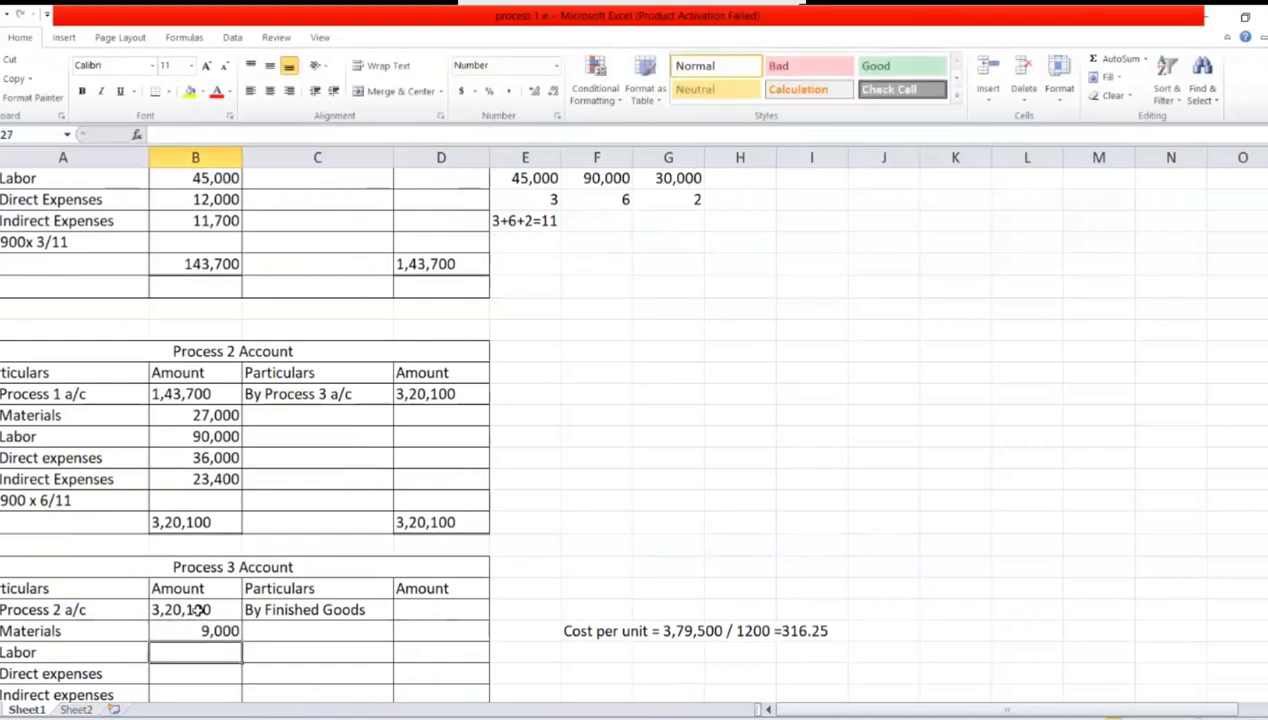
{"action": "type", "text": "30,000"}
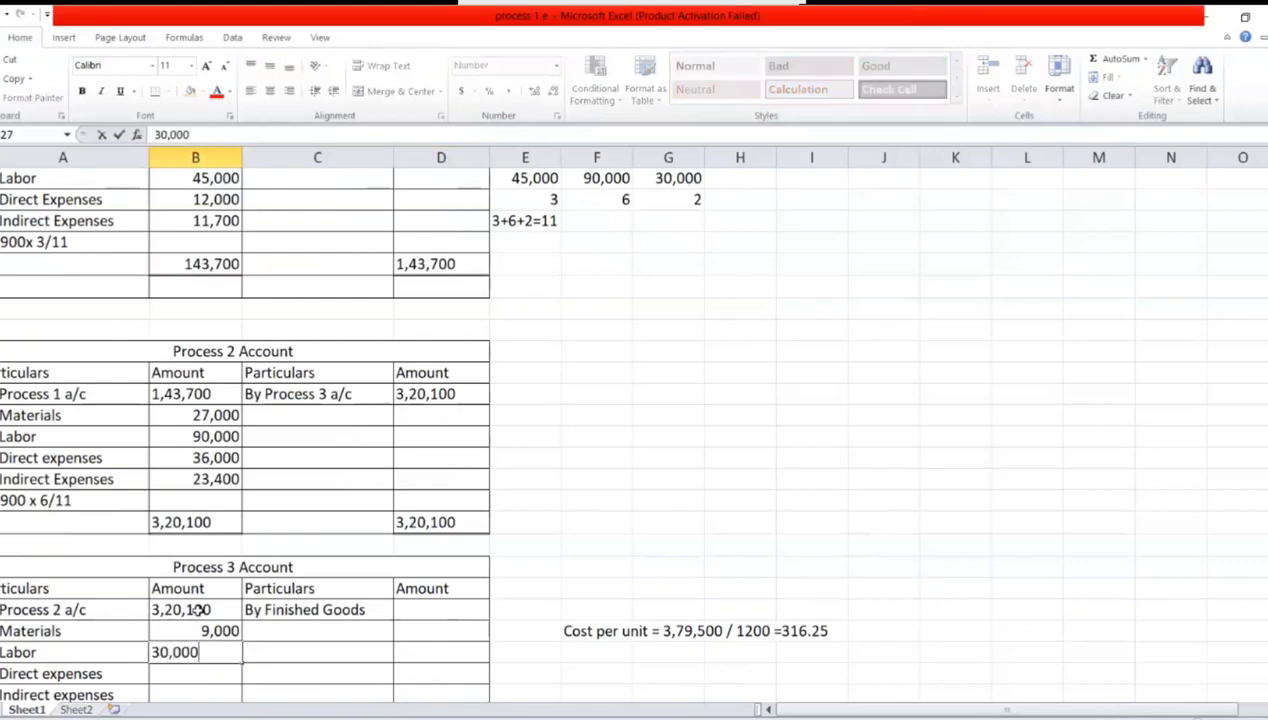
{"action": "key", "text": "Return"}
{"action": "type", "text": "12,600"}
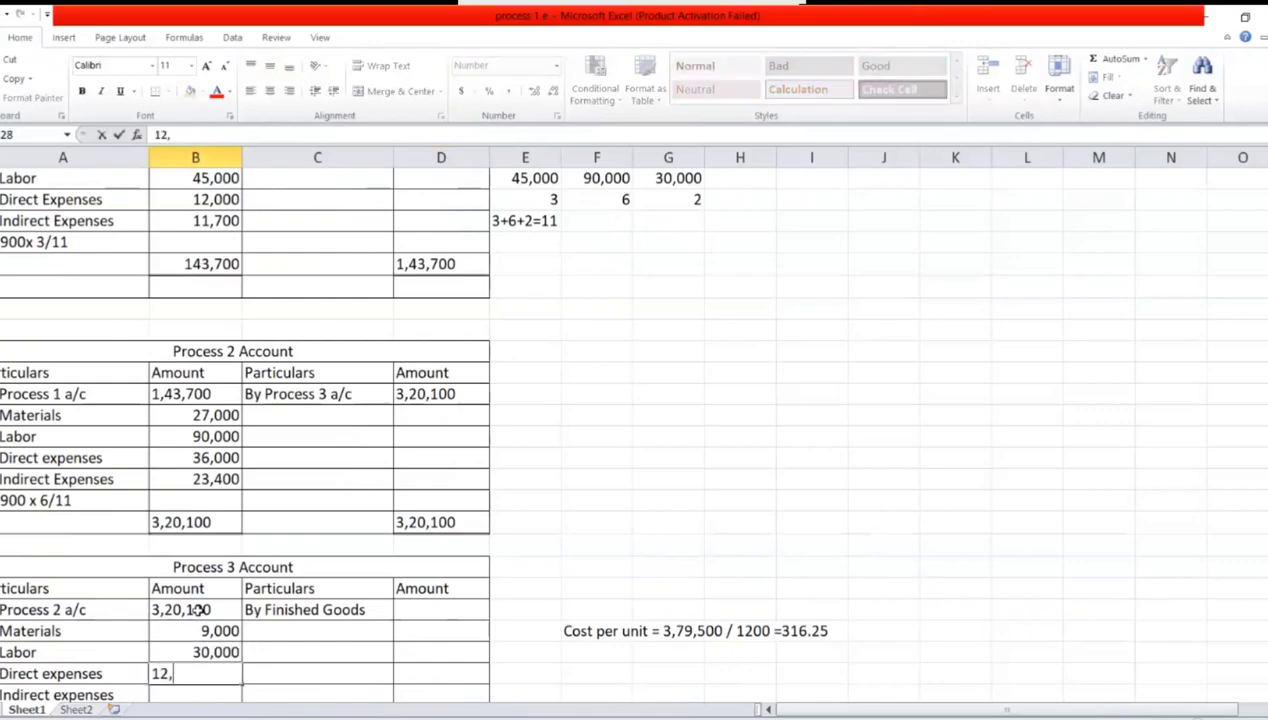
{"action": "key", "text": "Return"}
{"action": "key", "text": "Return"}
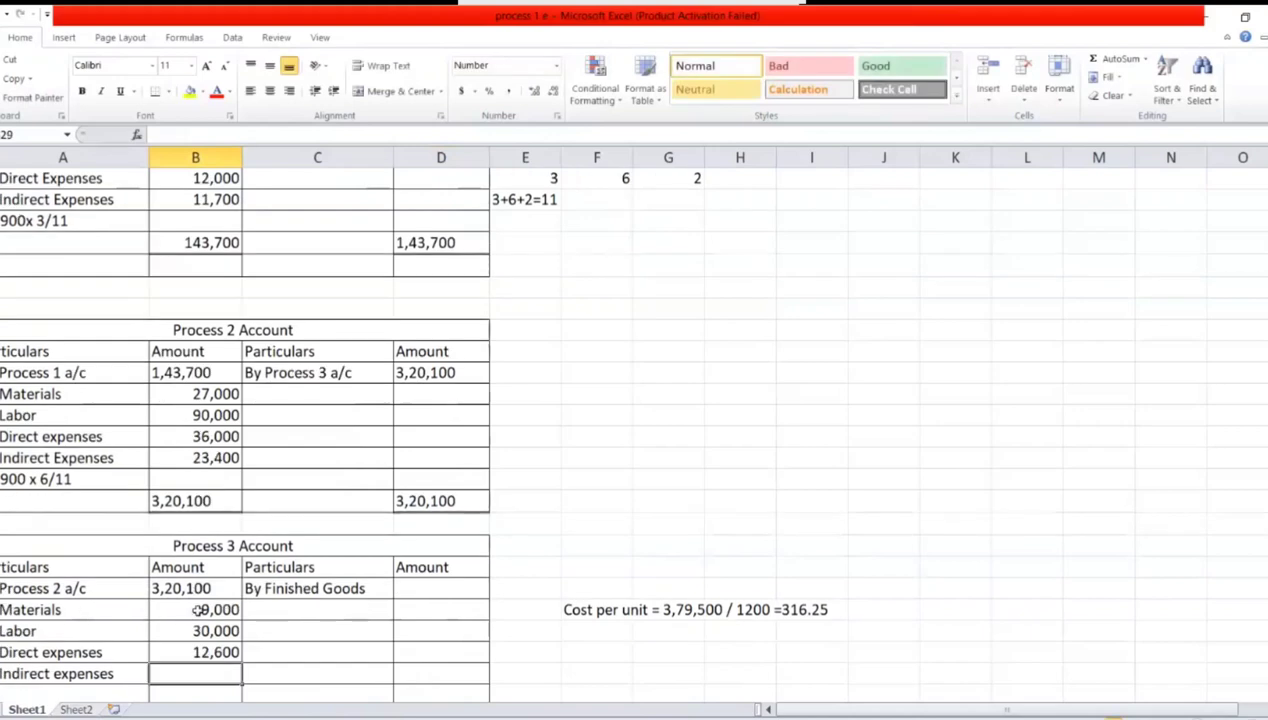
Add the note '42,900 x 2/11' in A30 and Indirect expenses 7,800
{"action": "left_click", "coordinate": [60, 677]}
{"action": "type", "text": "42,90"}
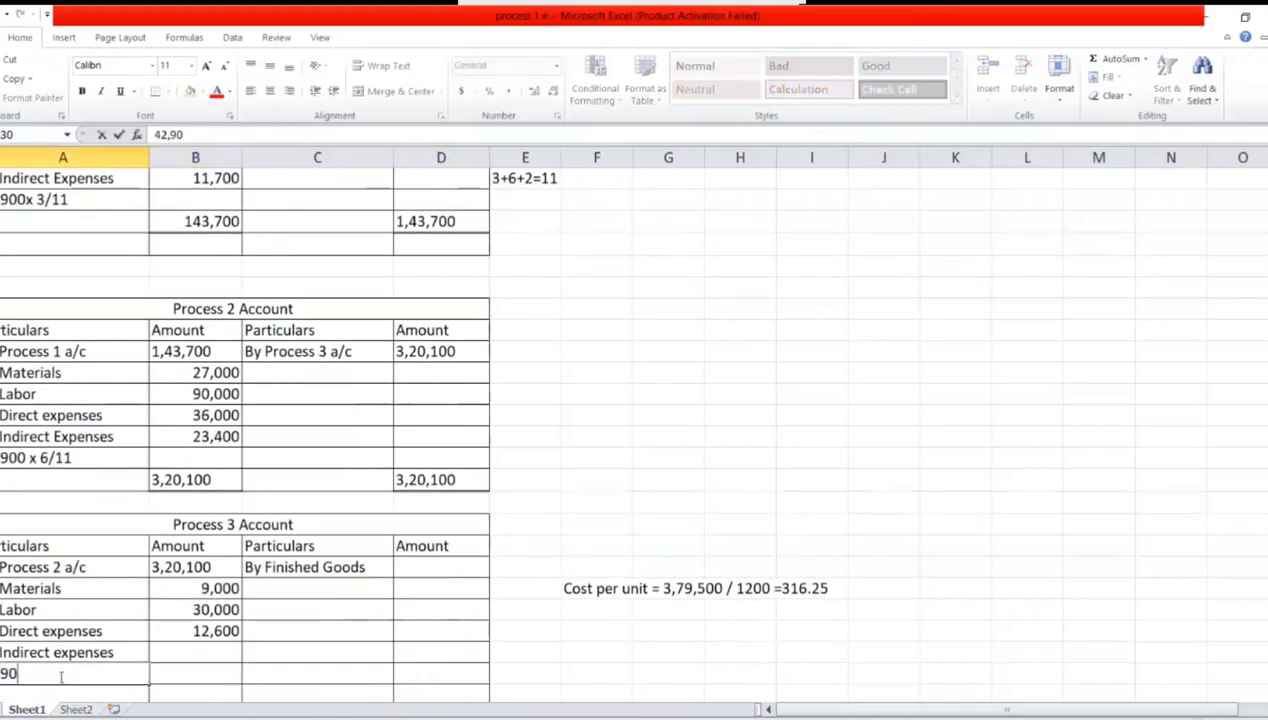
{"action": "type", "text": "0 x 2"}
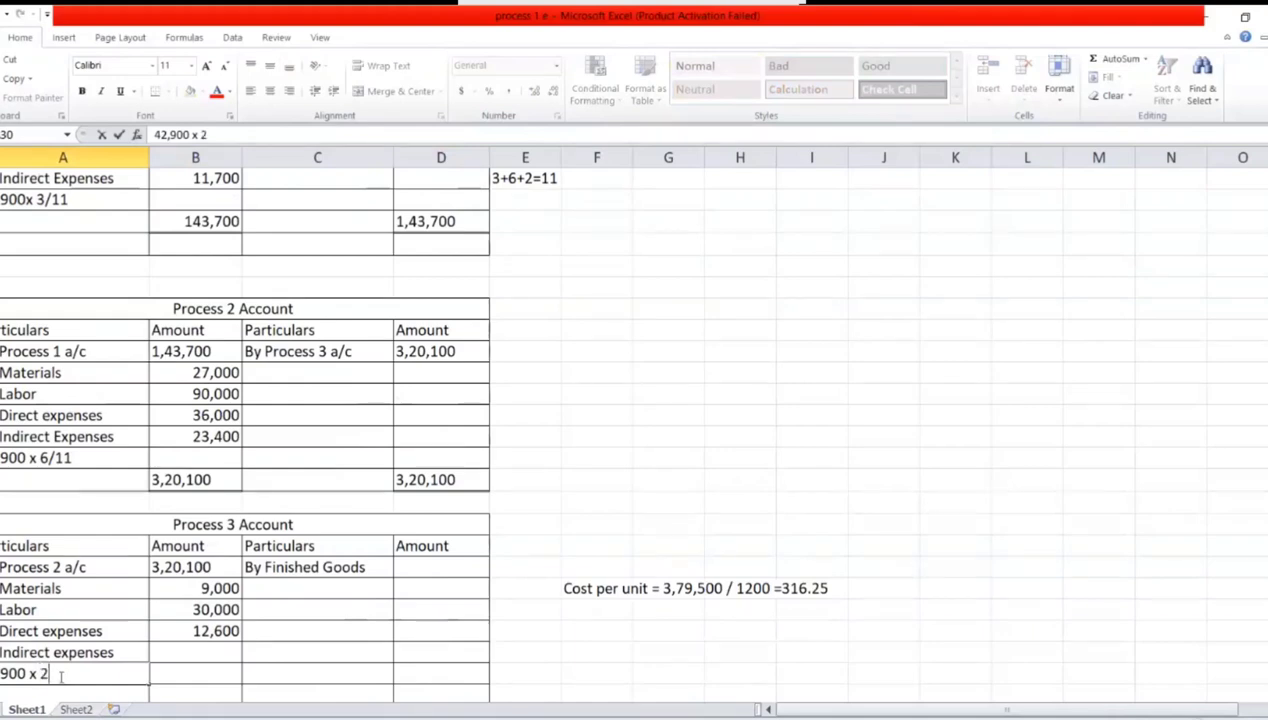
{"action": "type", "text": "/11"}
{"action": "left_click", "coordinate": [215, 652]}
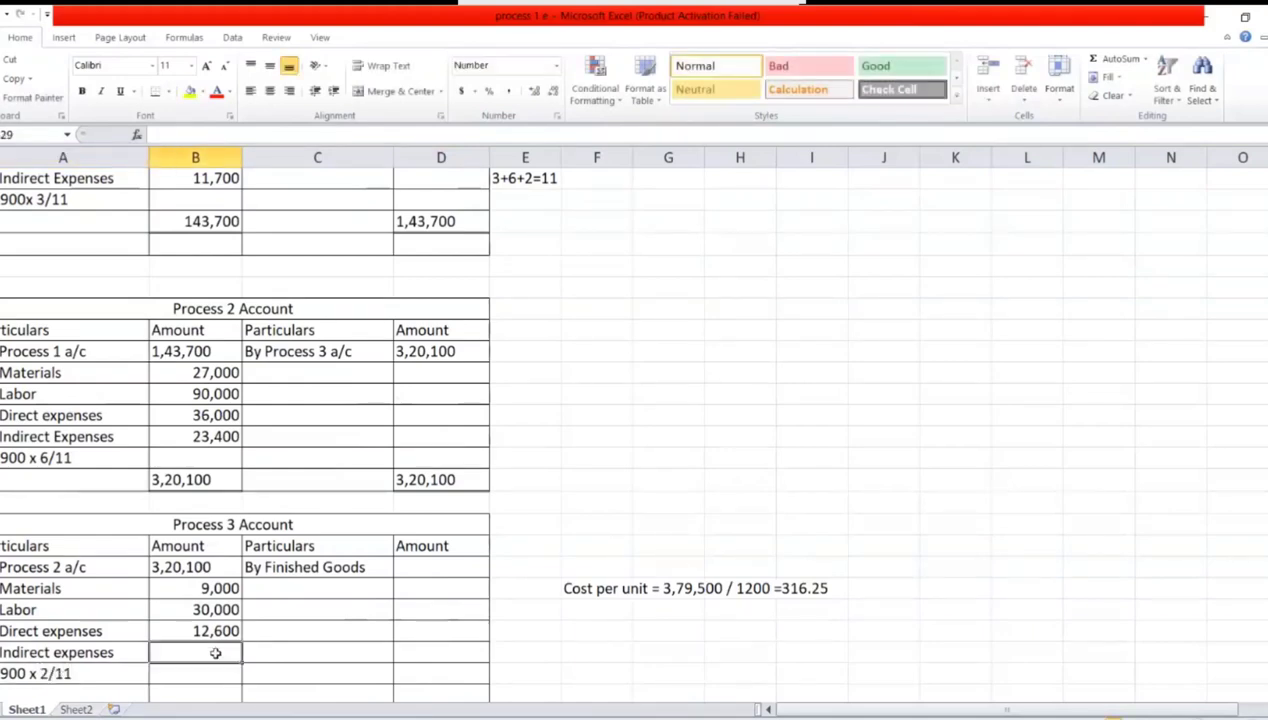
{"action": "type", "text": "7,800"}
{"action": "key", "text": "Return"}
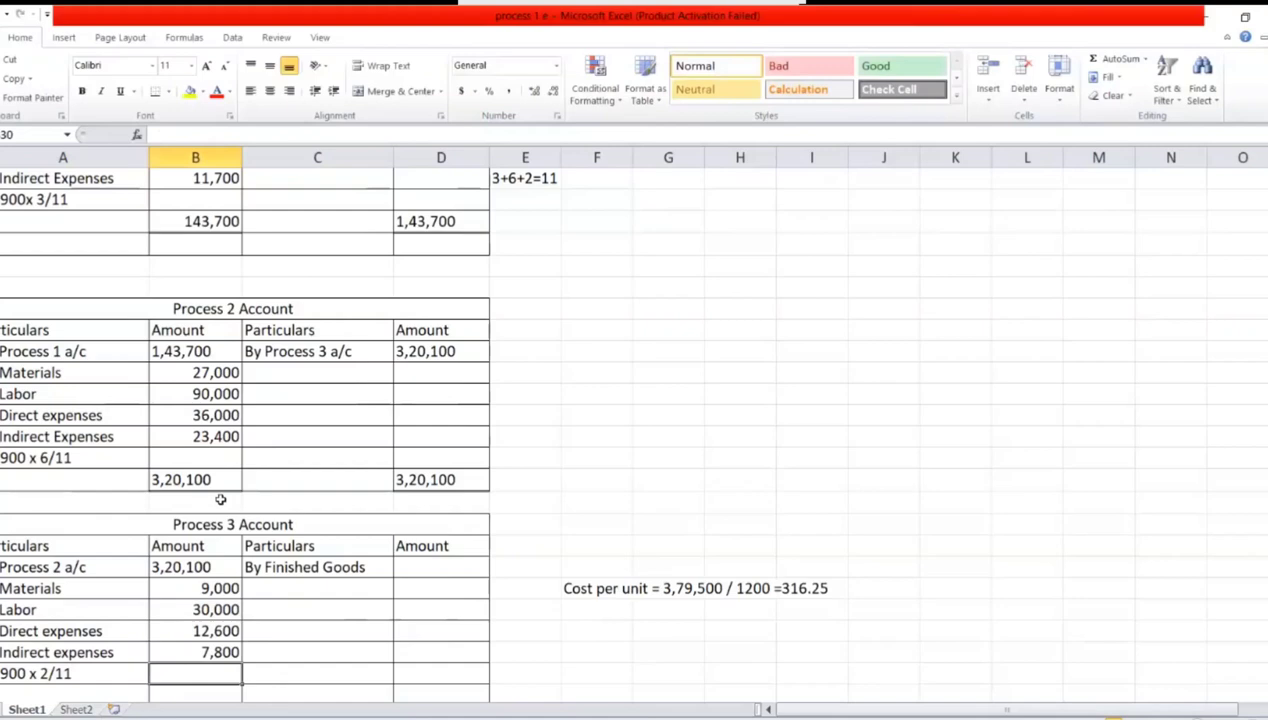
Delete the old cost-per-unit note in F26
{"action": "left_click", "coordinate": [605, 592]}
{"action": "key", "text": "Delete"}
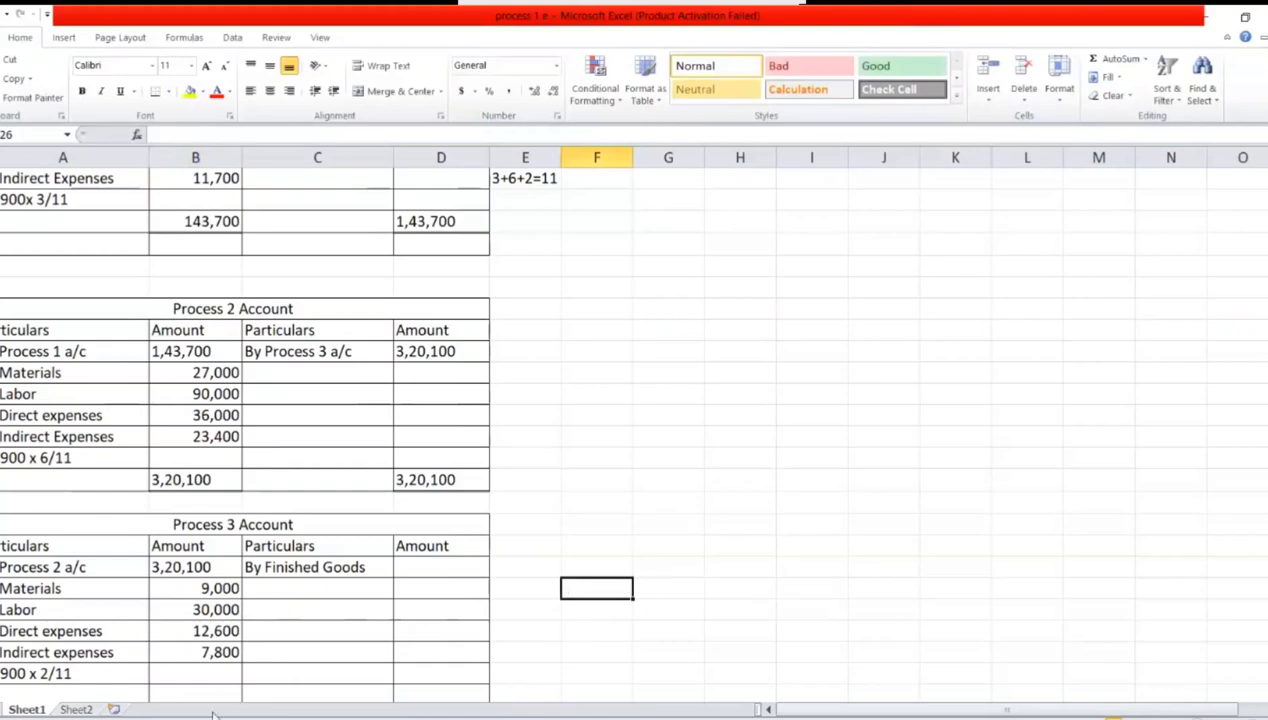
{"action": "key", "text": "Down"}
{"action": "key", "text": "Down"}
{"action": "key", "text": "Down"}
{"action": "key", "text": "Down"}
{"action": "key", "text": "Down"}
{"action": "key", "text": "Down"}
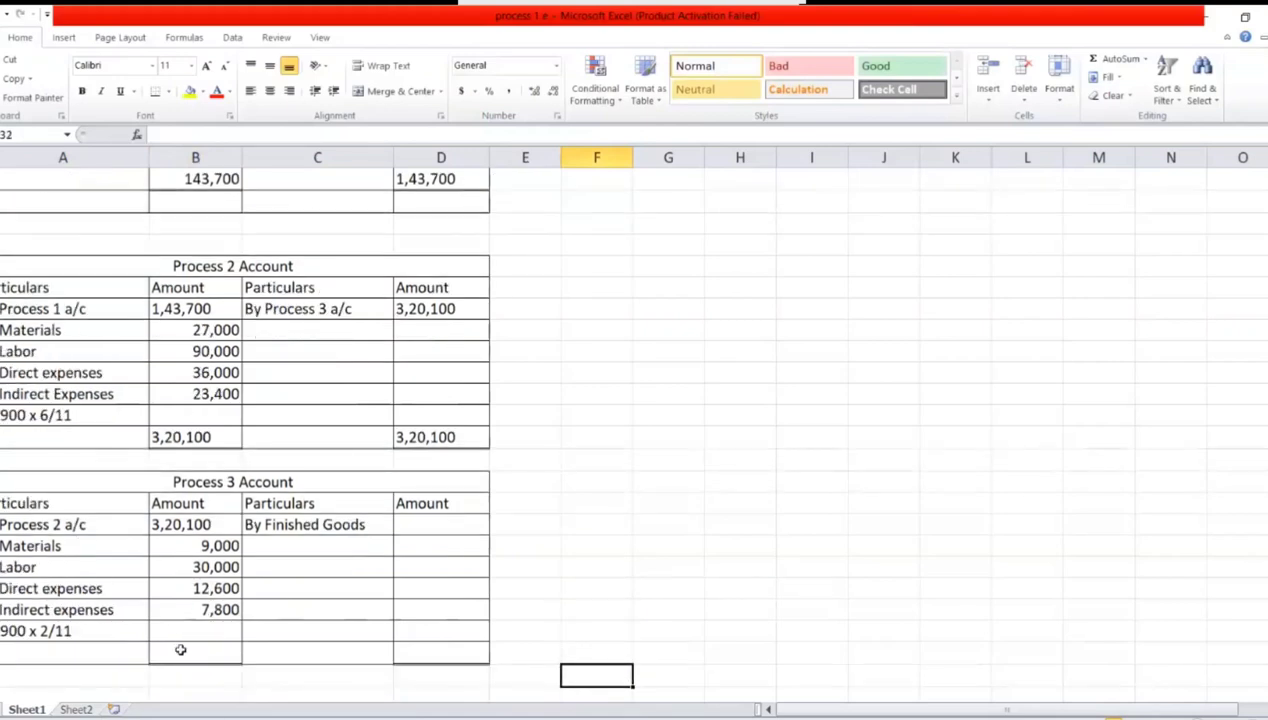
Enter 3,79,500 as the Process 3 debit total, Finished Goods credit and credit total
{"action": "left_click", "coordinate": [183, 654]}
{"action": "type", "text": "3"}
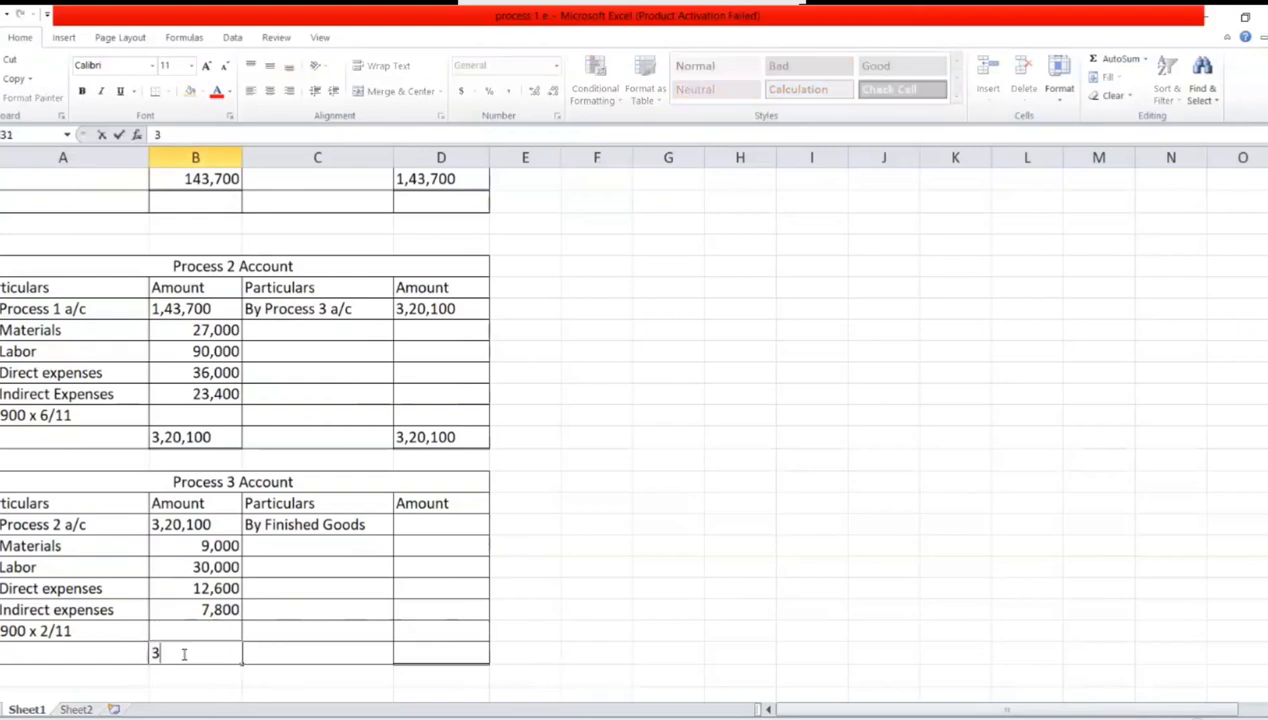
{"action": "type", "text": ",79,500"}
{"action": "left_click", "coordinate": [446, 524]}
{"action": "type", "text": "3,79,500"}
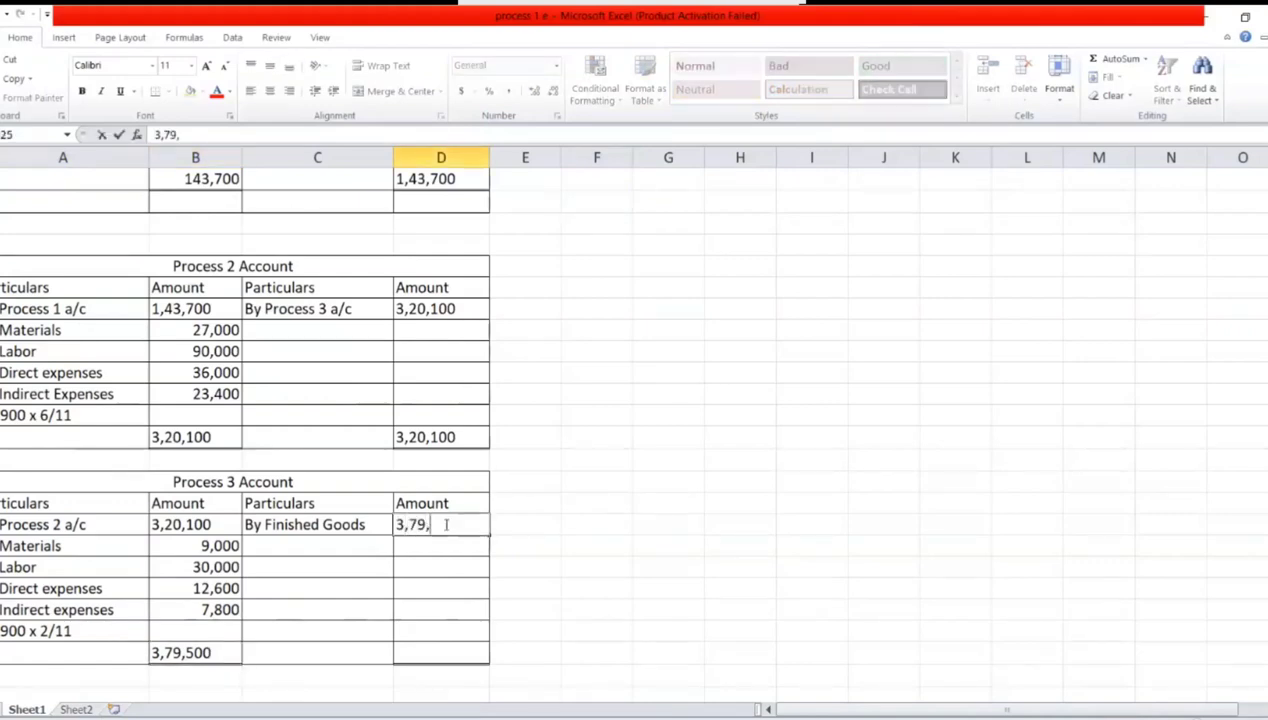
{"action": "left_click", "coordinate": [434, 657]}
{"action": "type", "text": "3,79,500"}
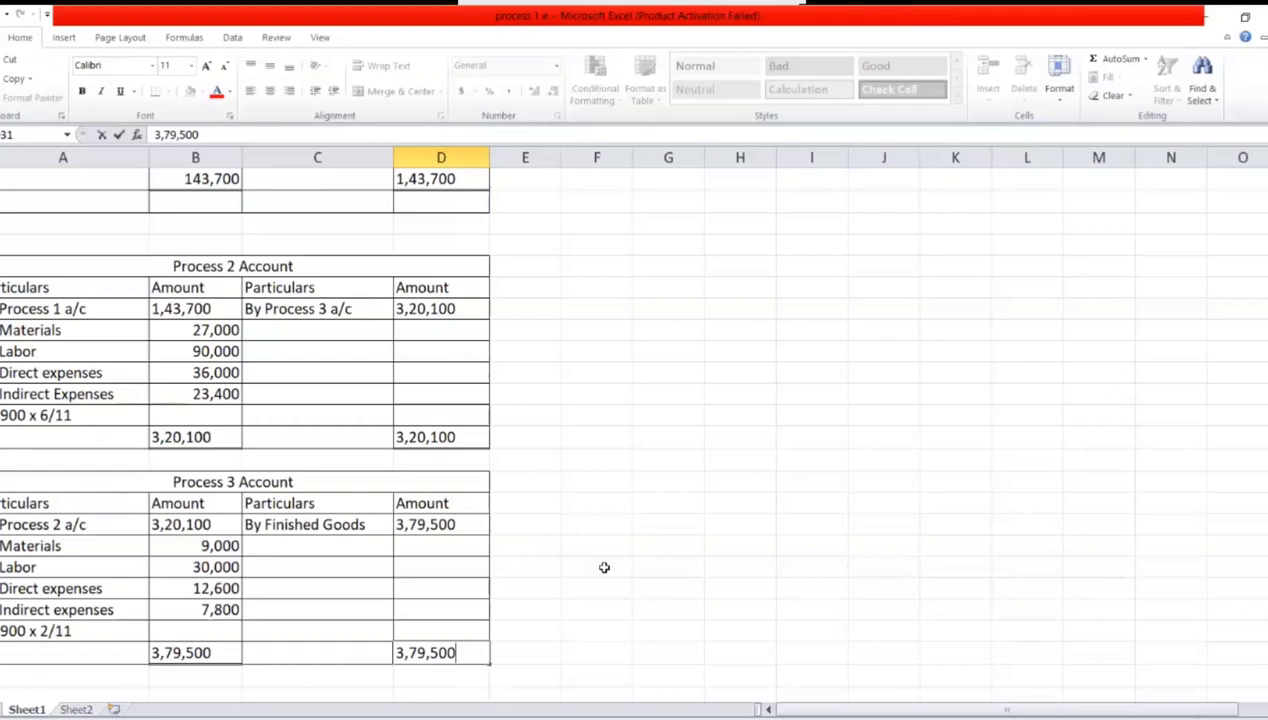
{"action": "left_click", "coordinate": [551, 510]}
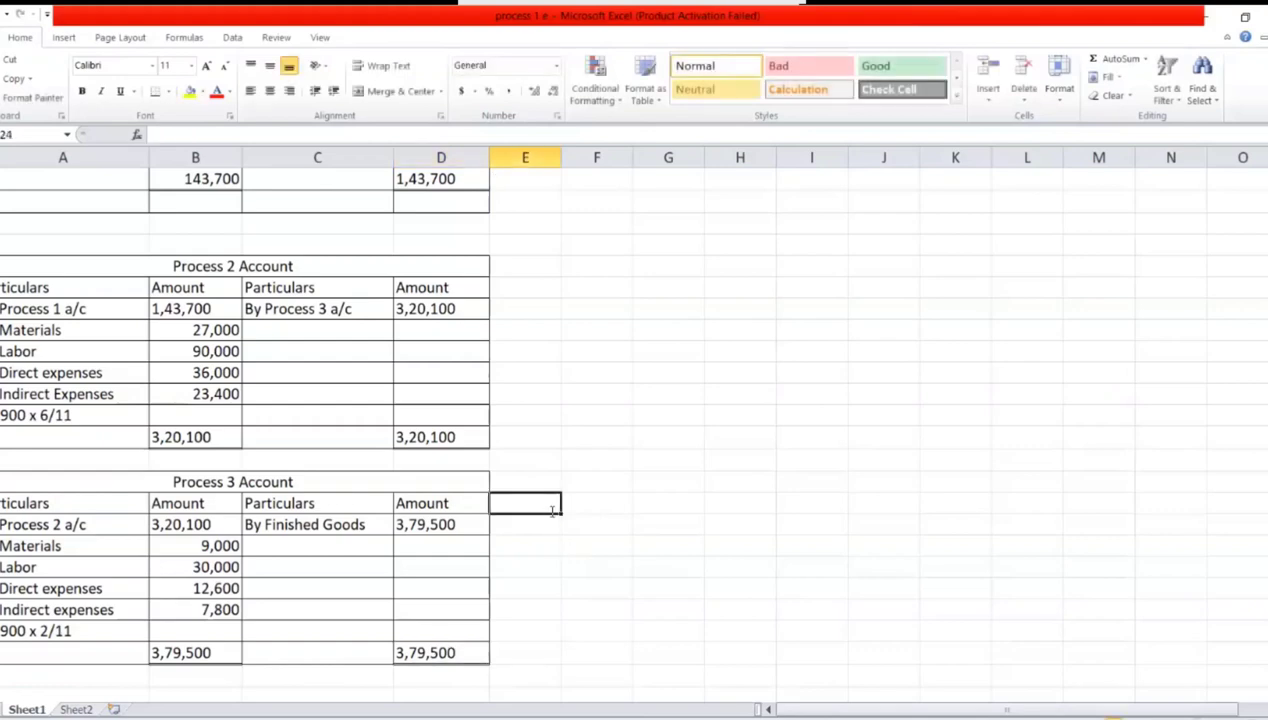
Type 'Total no. of units 1200' in E24, correcting the misspelt 'of'
{"action": "type", "text": "Total no. ounits"}
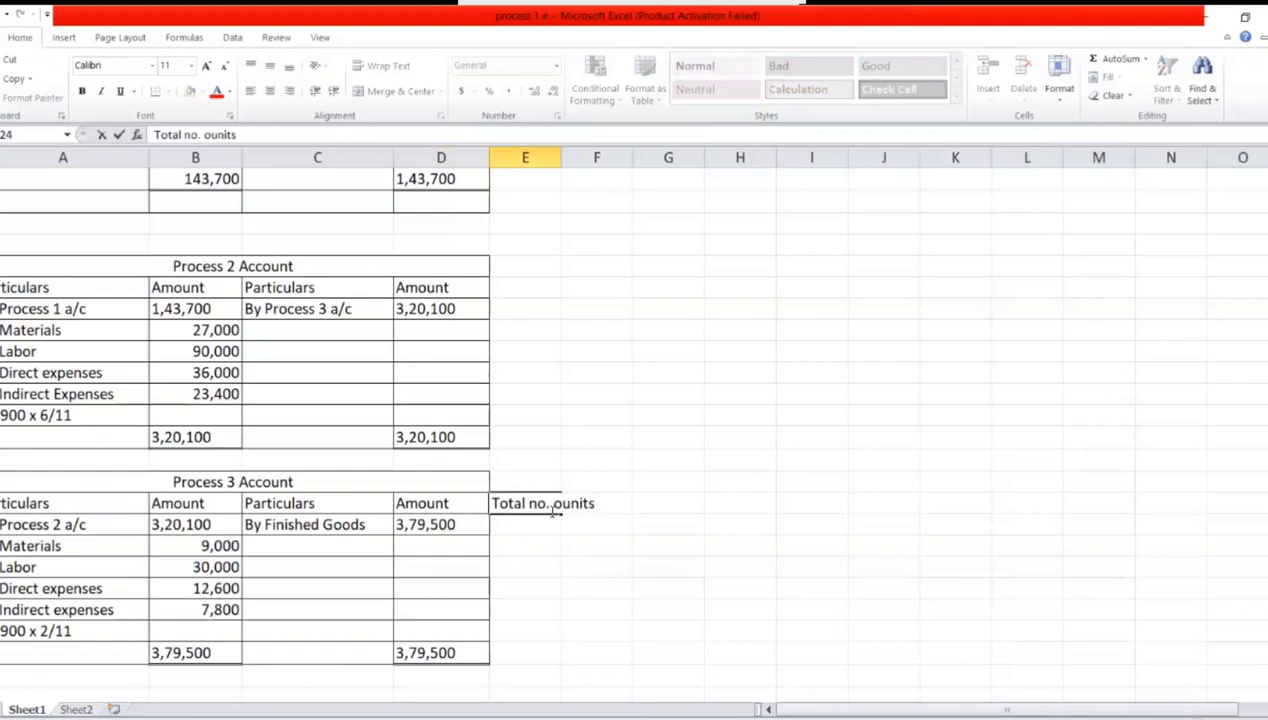
{"action": "left_click", "coordinate": [557, 503]}
{"action": "type", "text": "f"}
{"action": "left_click", "coordinate": [611, 505]}
{"action": "type", "text": "1200"}
{"action": "key", "text": "Return"}
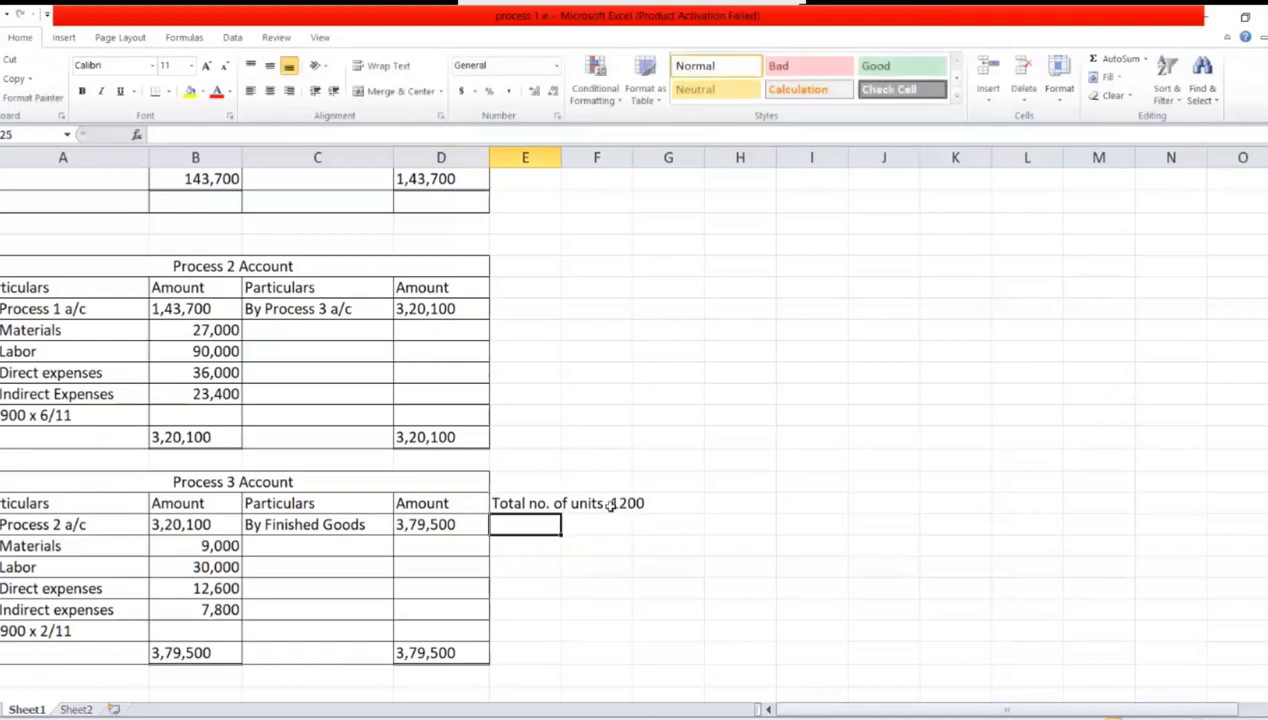
Add 'Total cost' 3,79,500 and 'Cost per unit = 3,79,500 / 1200 = 316.25' below it
{"action": "type", "text": "To"}
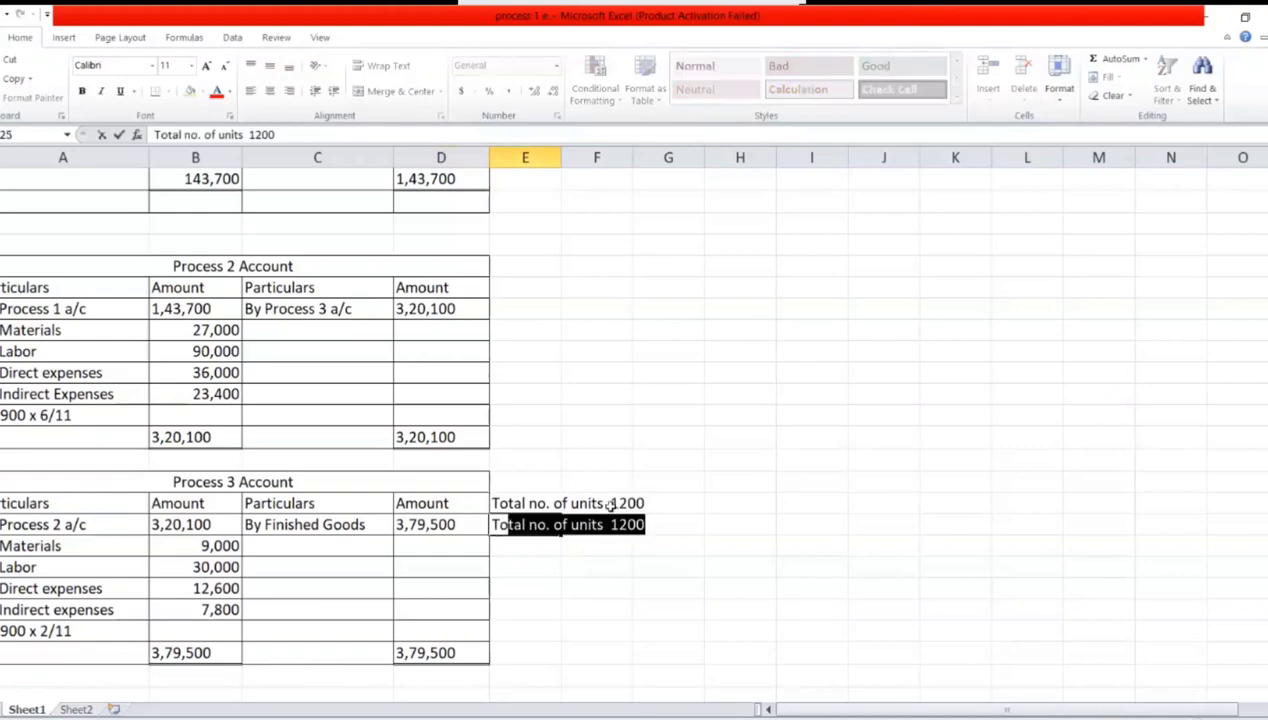
{"action": "type", "text": "tal cost"}
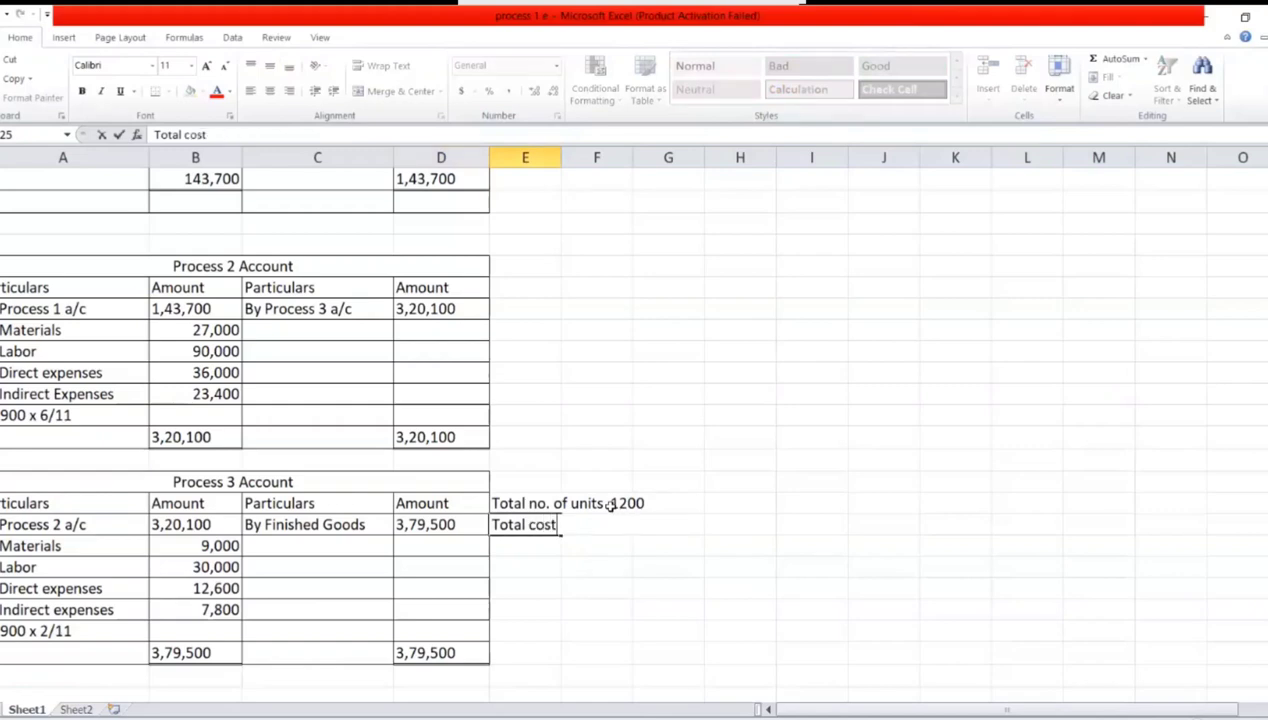
{"action": "key", "text": "Tab"}
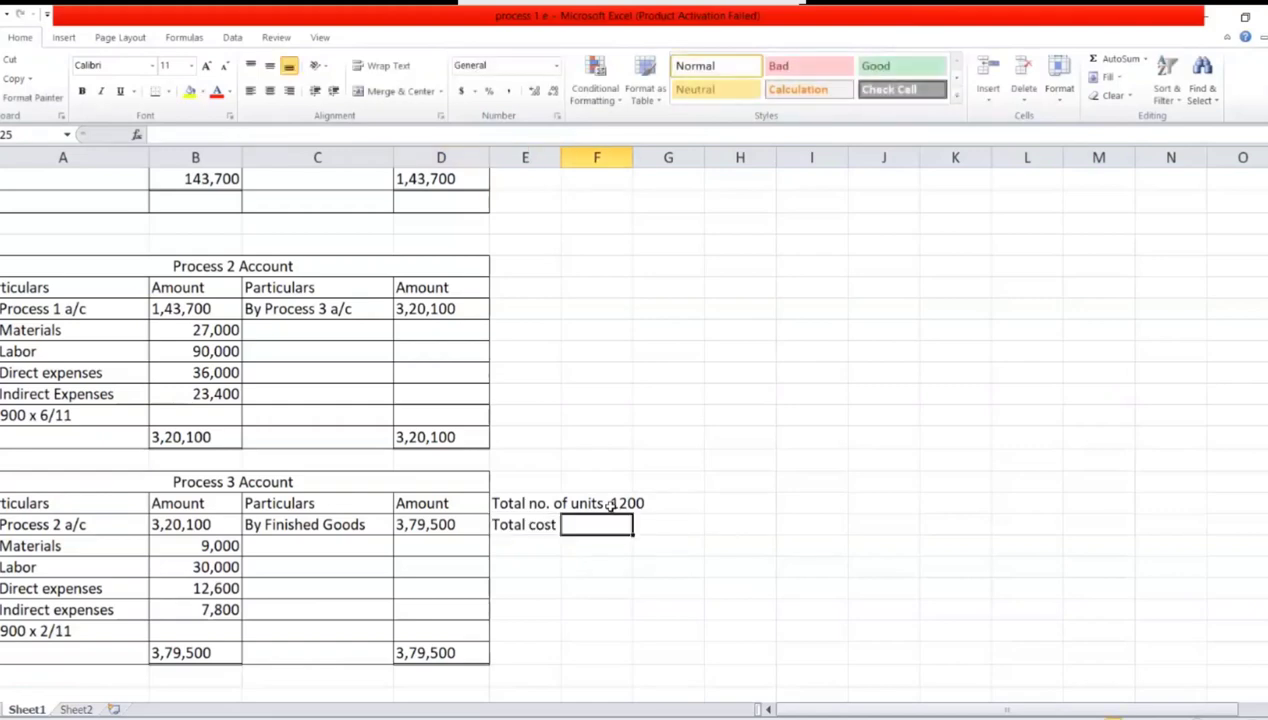
{"action": "type", "text": "3,"}
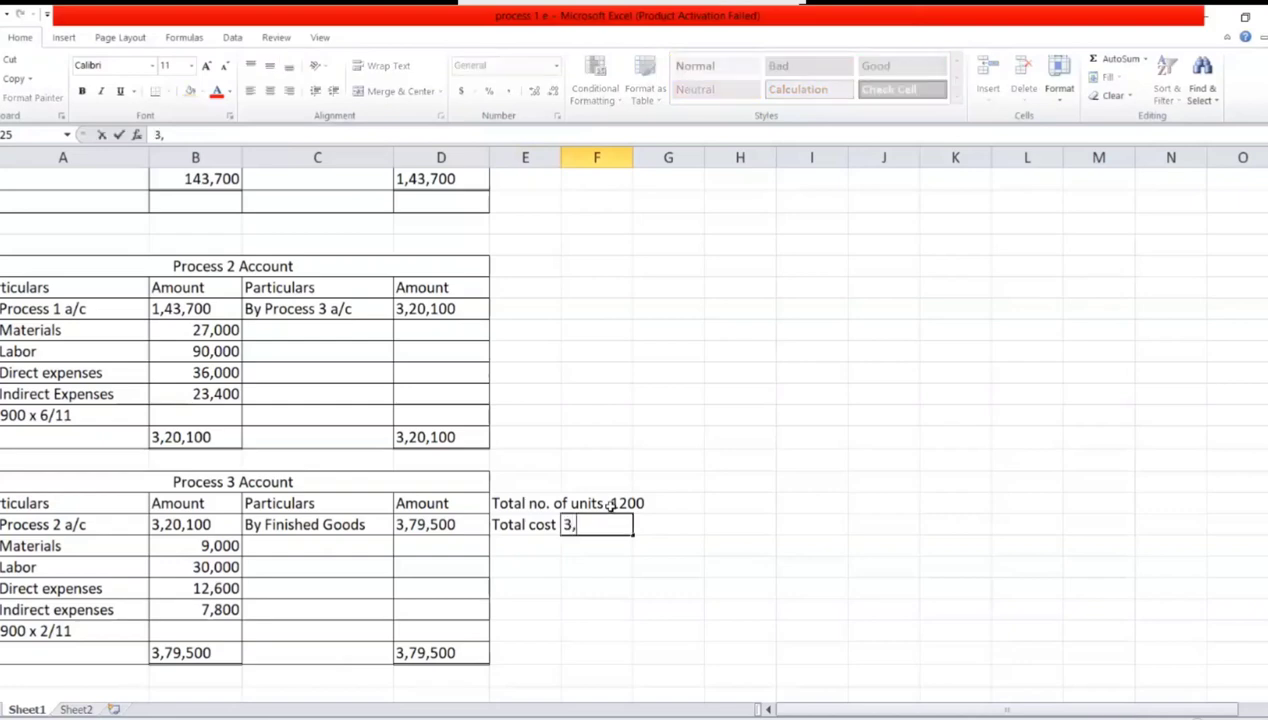
{"action": "type", "text": "79,500"}
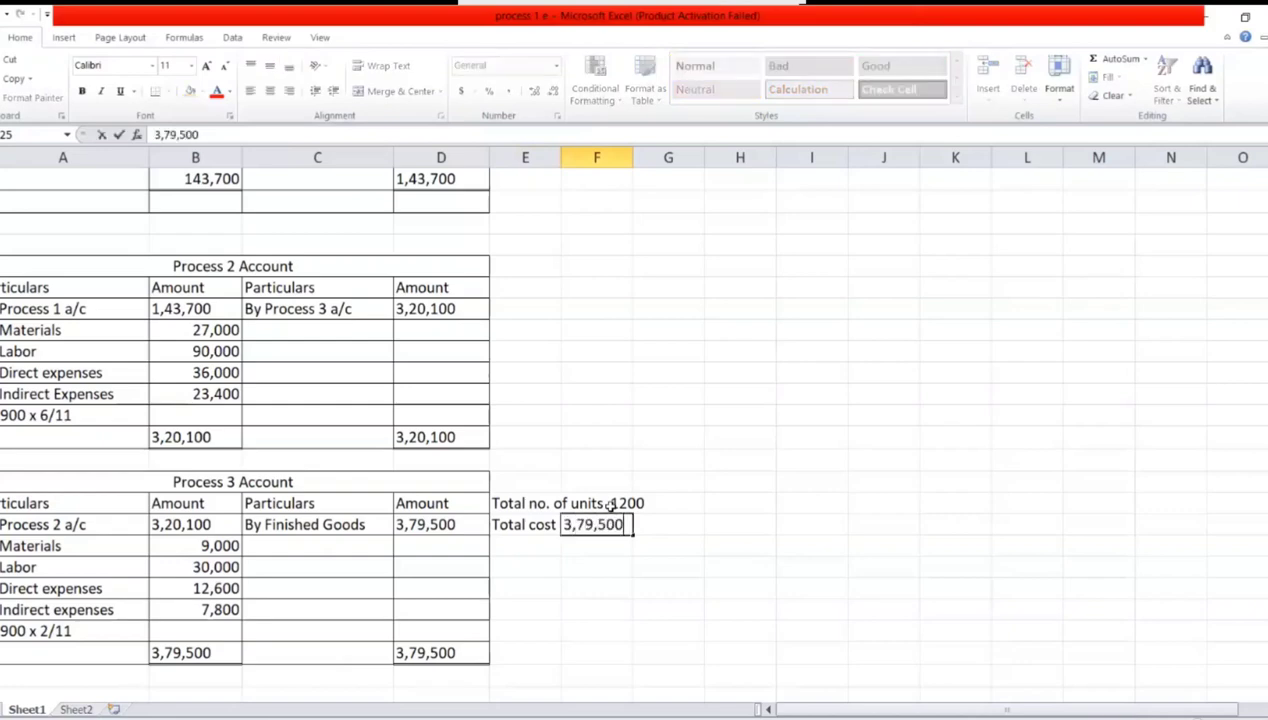
{"action": "key", "text": "Return"}
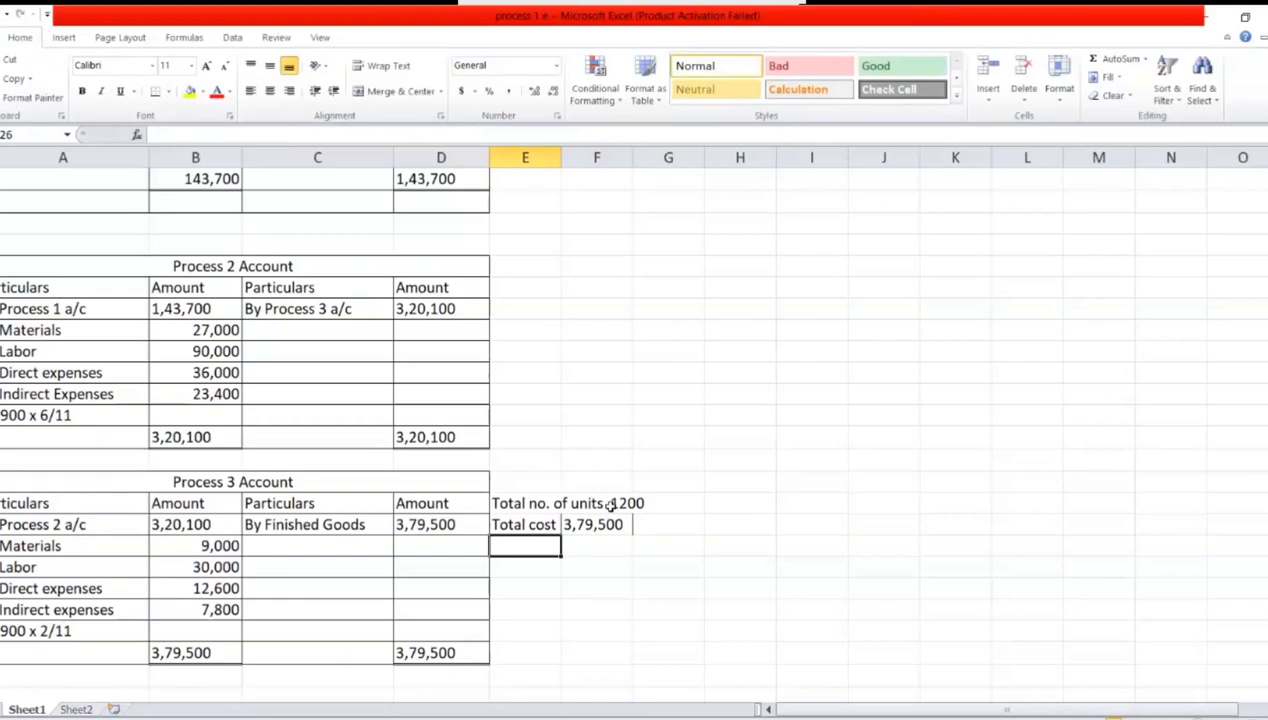
{"action": "type", "text": "C"}
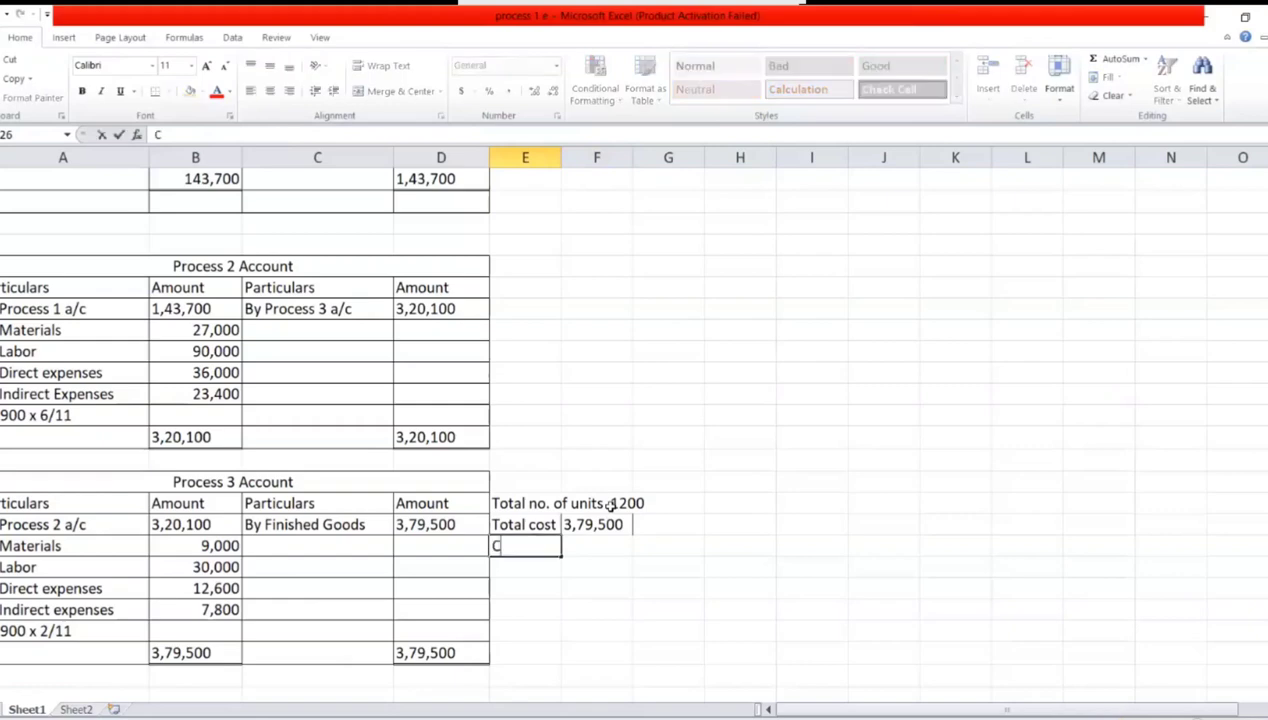
{"action": "type", "text": "ost per unit = "}
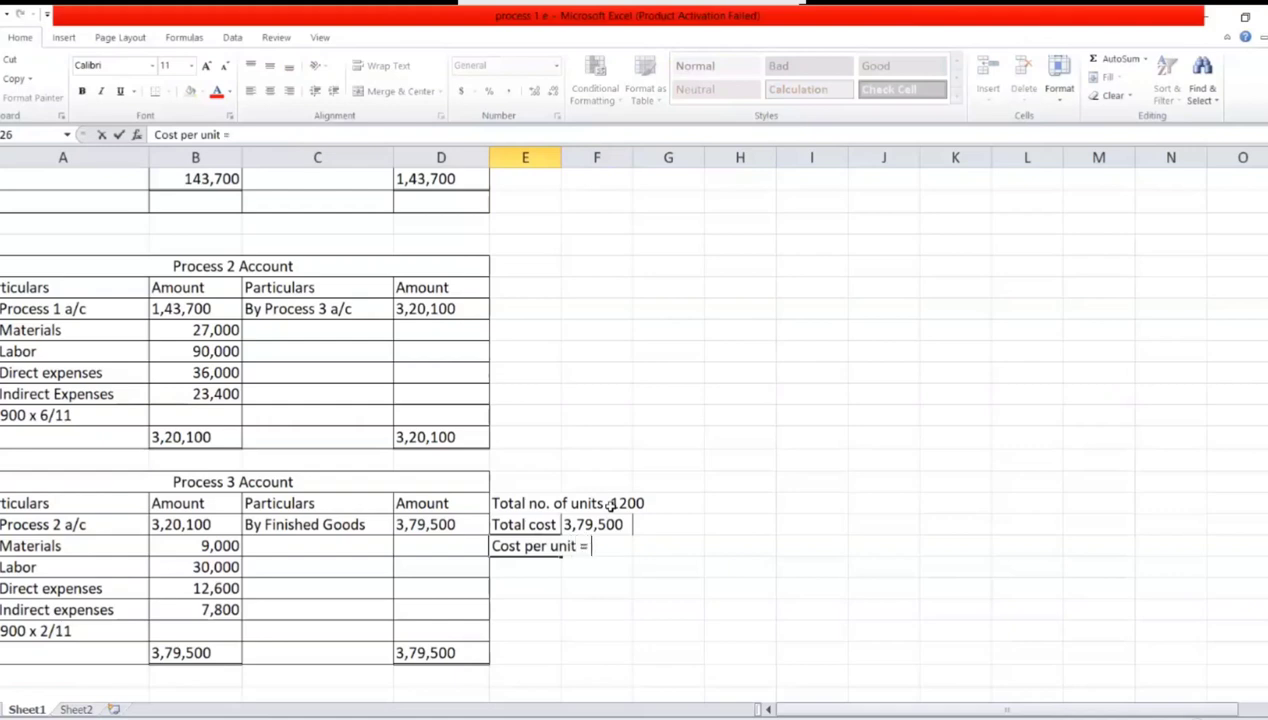
{"action": "type", "text": "3,79,500 / 1200 = "}
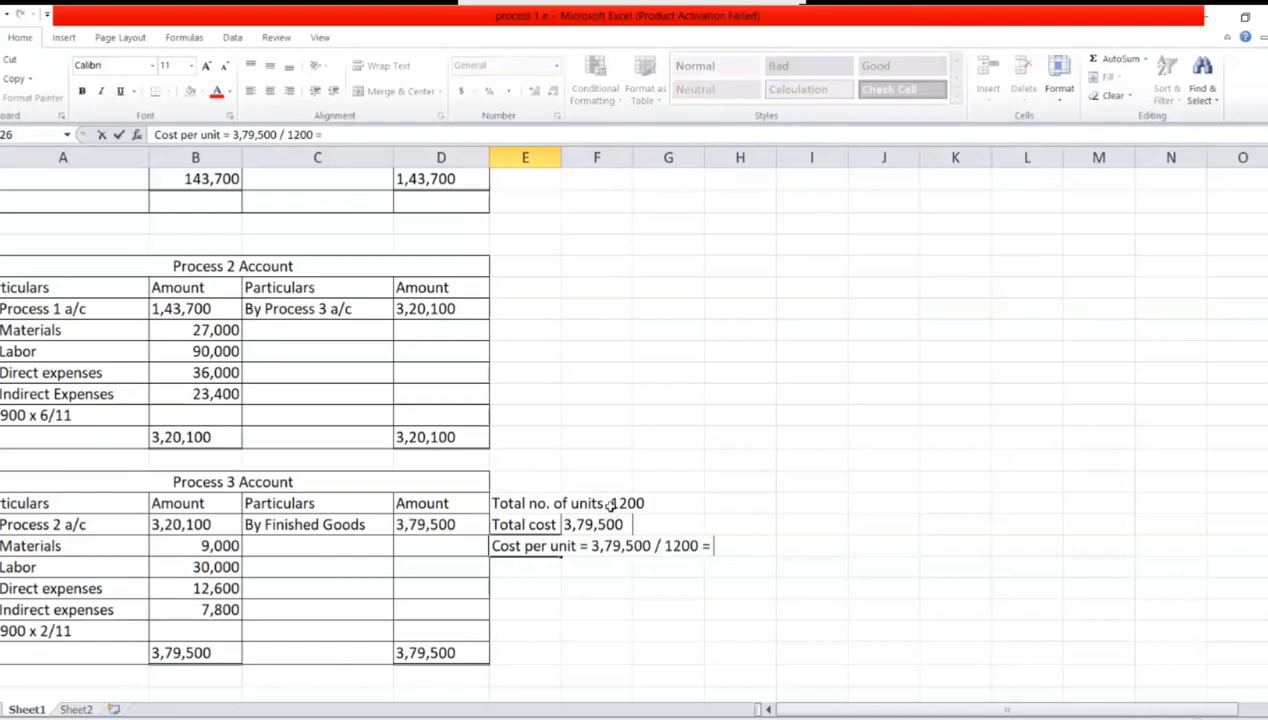
{"action": "type", "text": "316.25"}
{"action": "left_click", "coordinate": [696, 452]}
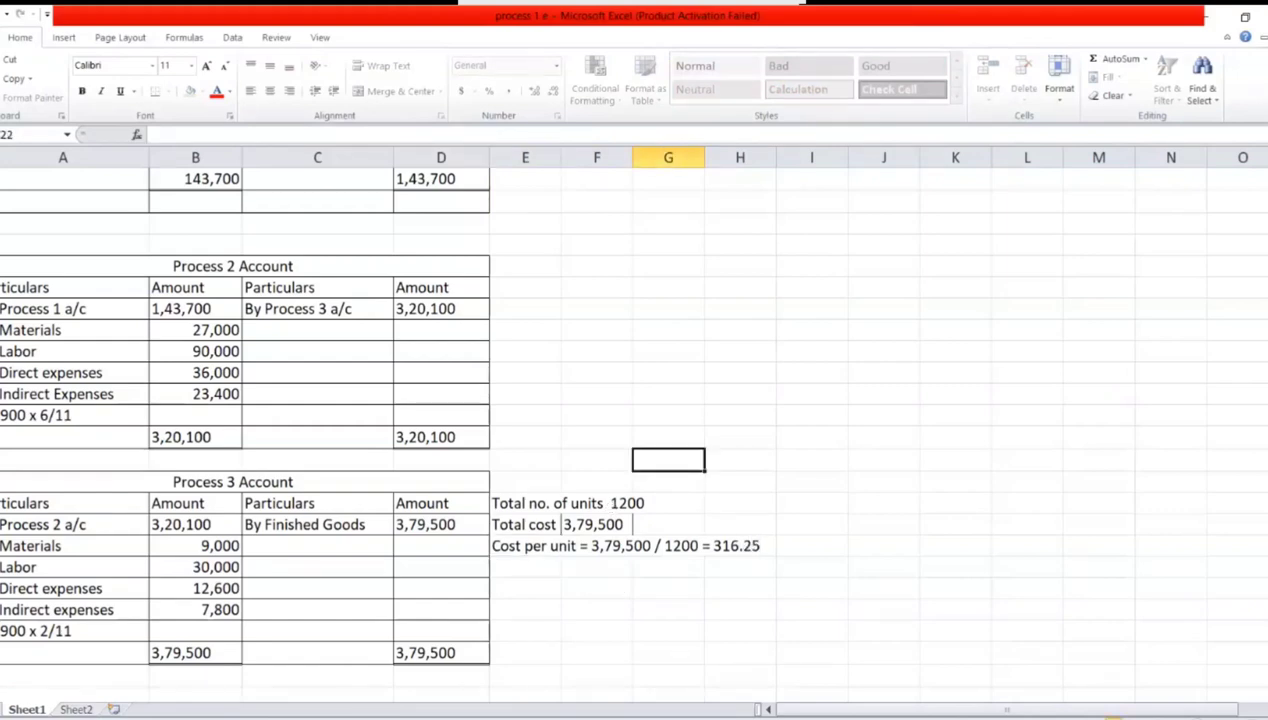
{"action": "left_click", "coordinate": [624, 613]}
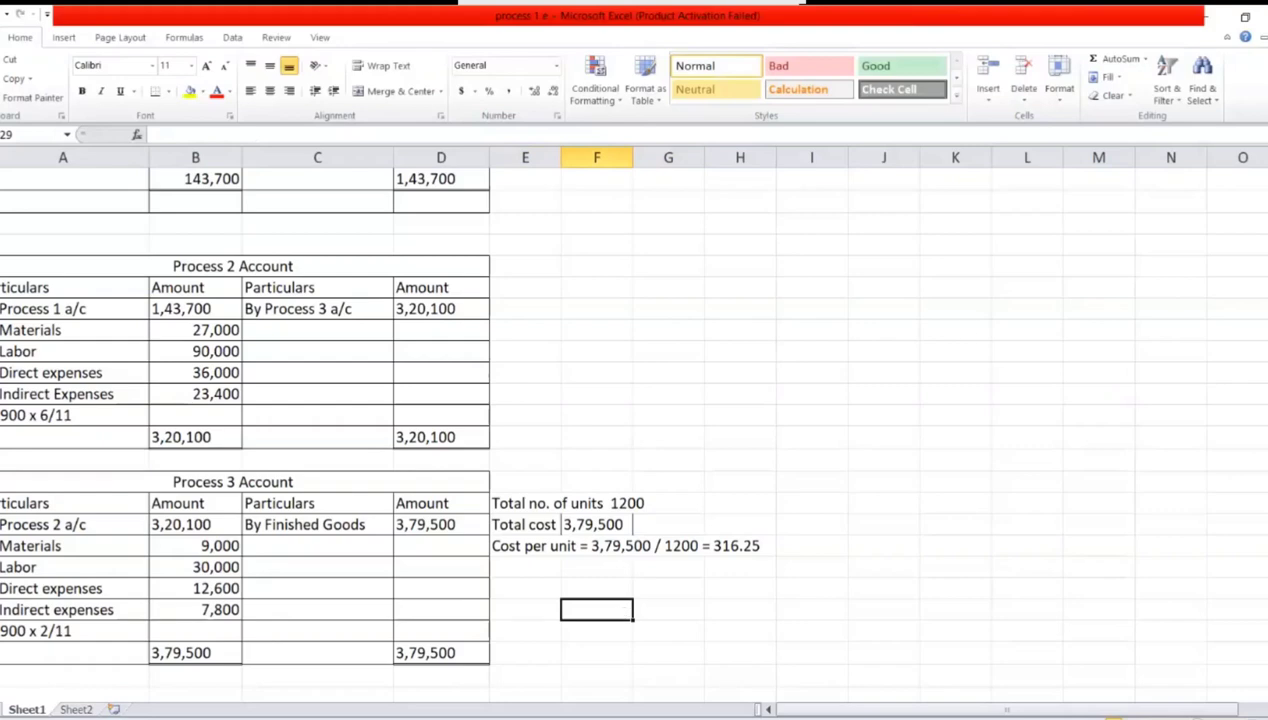
{"action": "left_click_drag", "start_coordinate": [1262, 404], "coordinate": [1262, 392]}
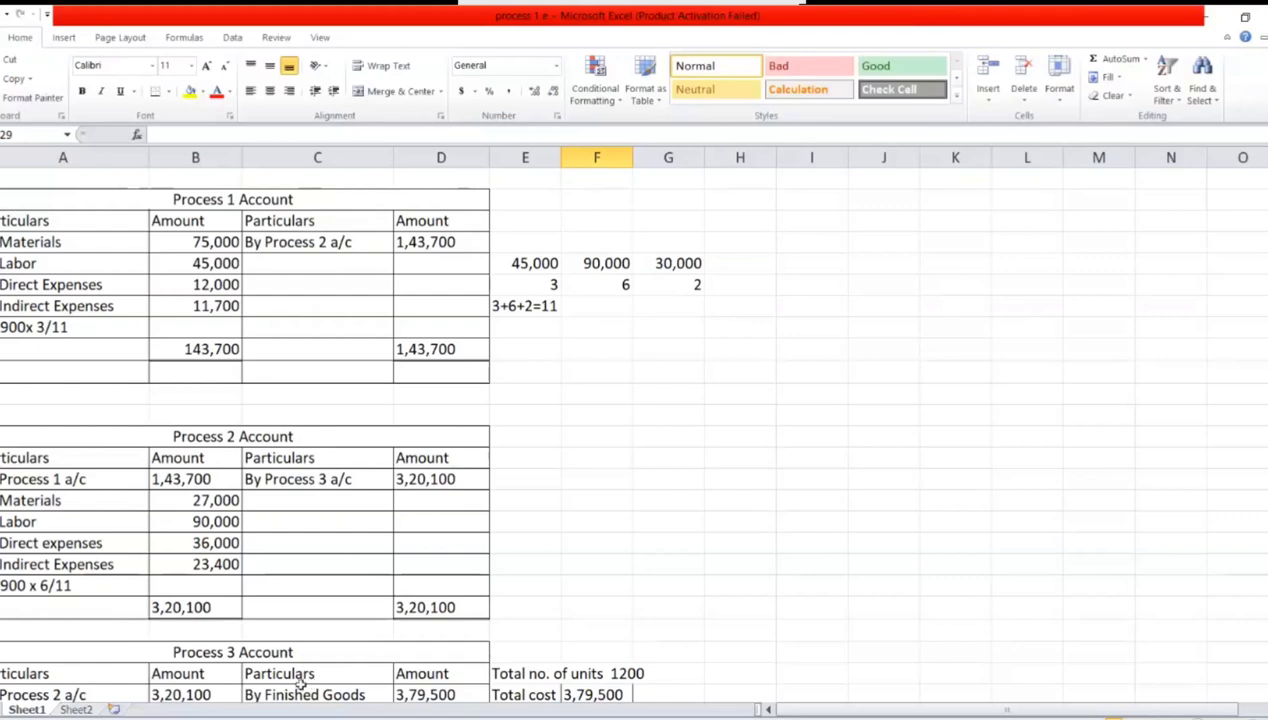
{"action": "left_click", "coordinate": [511, 406]}
{"action": "key", "text": "Down"}
{"action": "key", "text": "Down"}
{"action": "key", "text": "Down"}
{"action": "key", "text": "Down"}
{"action": "key", "text": "Down"}
{"action": "key", "text": "Down"}
{"action": "key", "text": "Down"}
{"action": "key", "text": "Down"}
{"action": "key", "text": "Down"}
{"action": "key", "text": "Down"}
{"action": "key", "text": "Down"}
{"action": "key", "text": "Down"}
{"action": "key", "text": "Down"}
{"action": "key", "text": "Down"}
{"action": "key", "text": "Down"}
{"action": "key", "text": "Down"}
{"action": "key", "text": "Down"}
{"action": "key", "text": "Down"}
{"action": "key", "text": "Down"}
{"action": "key", "text": "Down"}
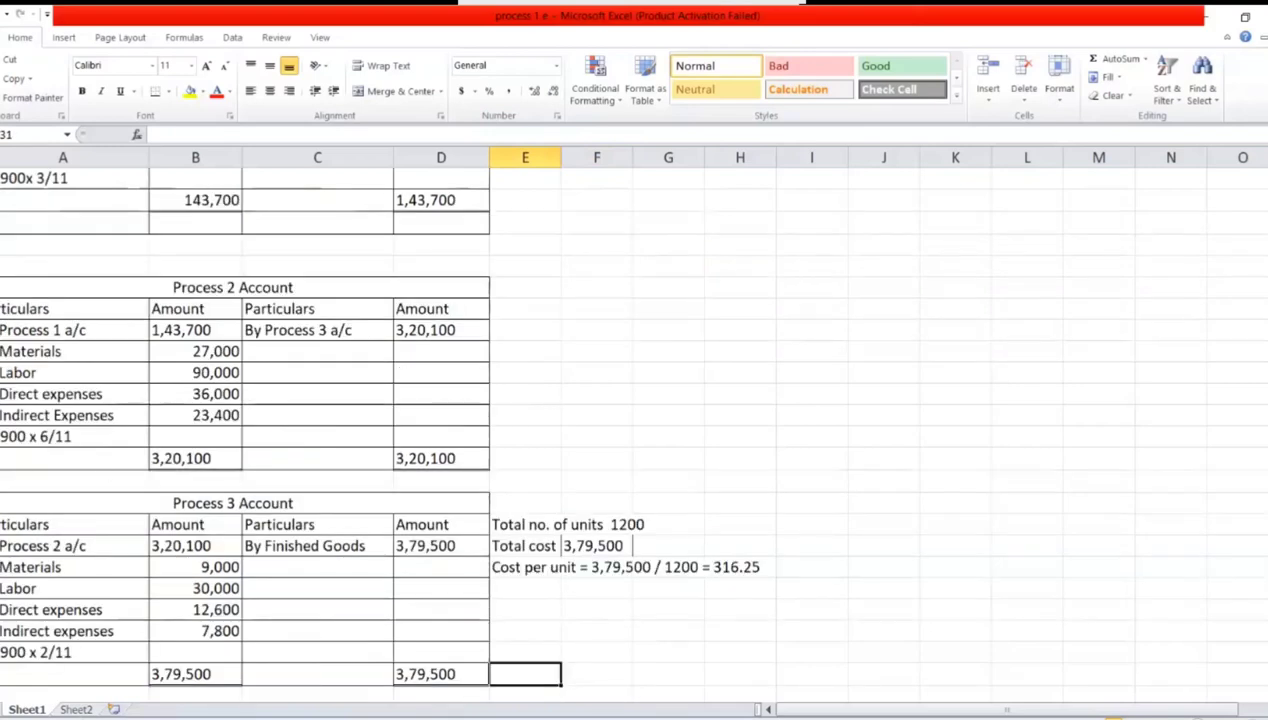
{"action": "left_click", "coordinate": [76, 709]}
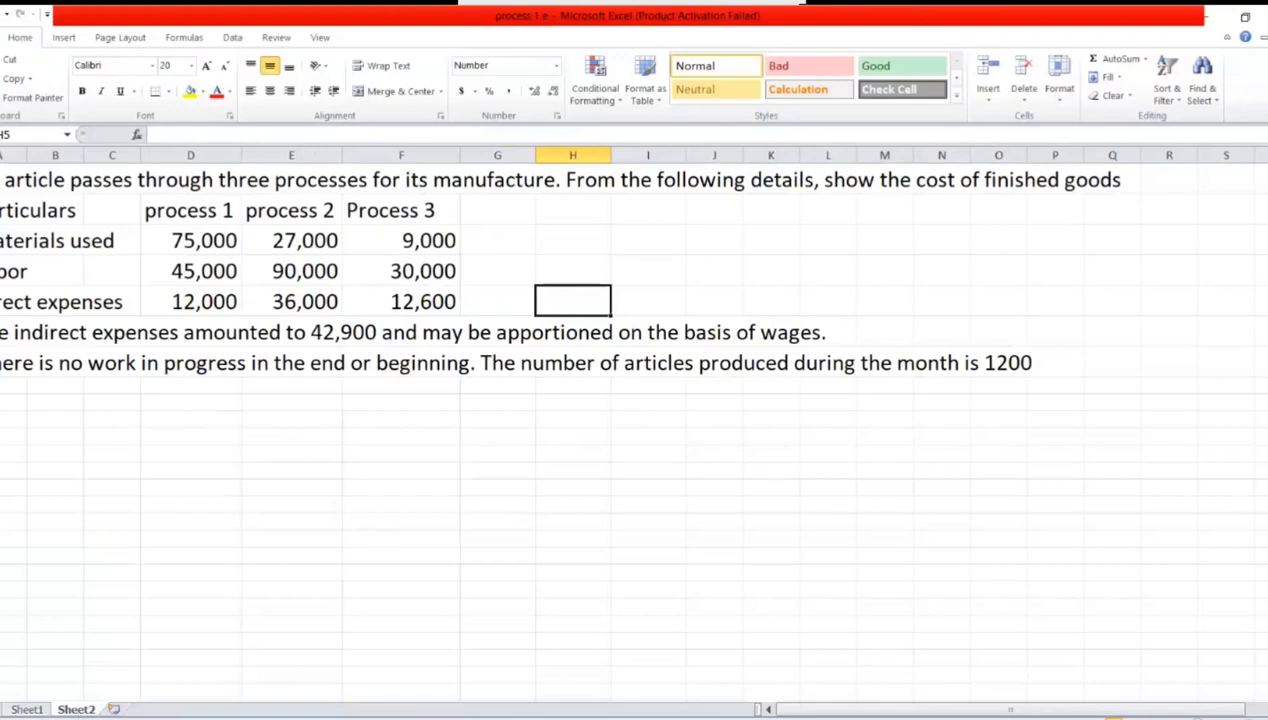
{"action": "left_click", "coordinate": [24, 709]}
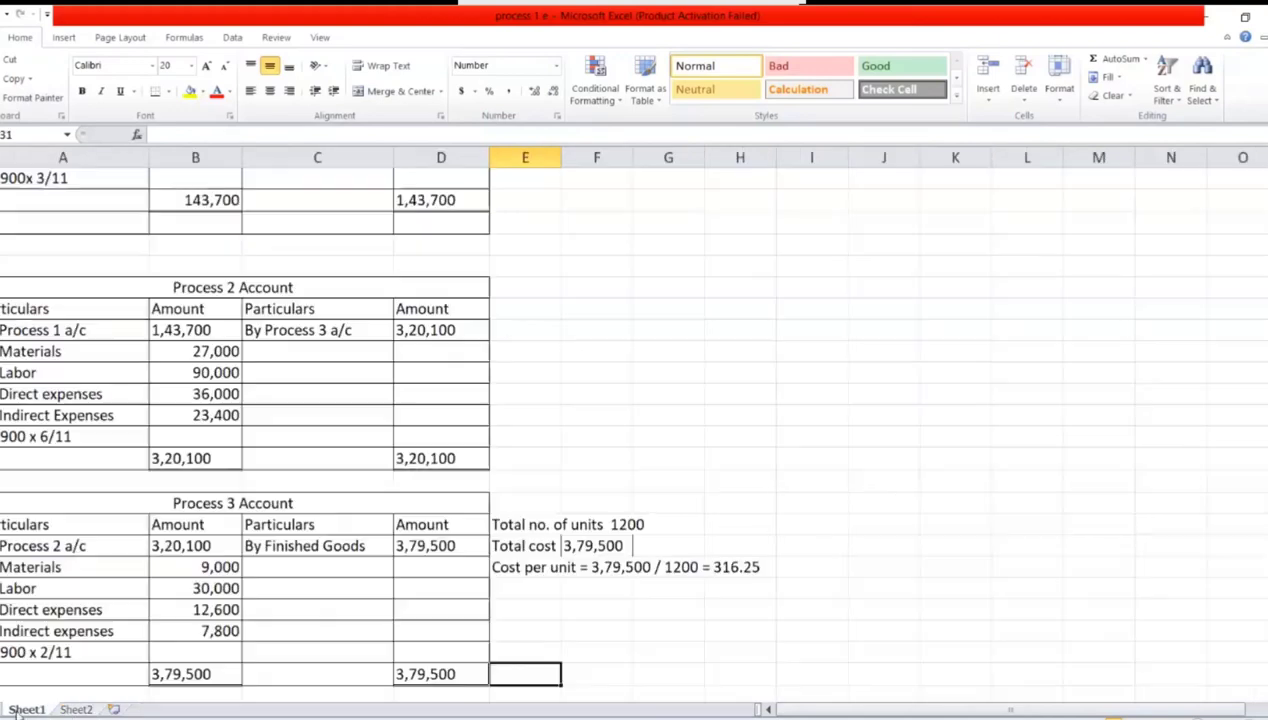